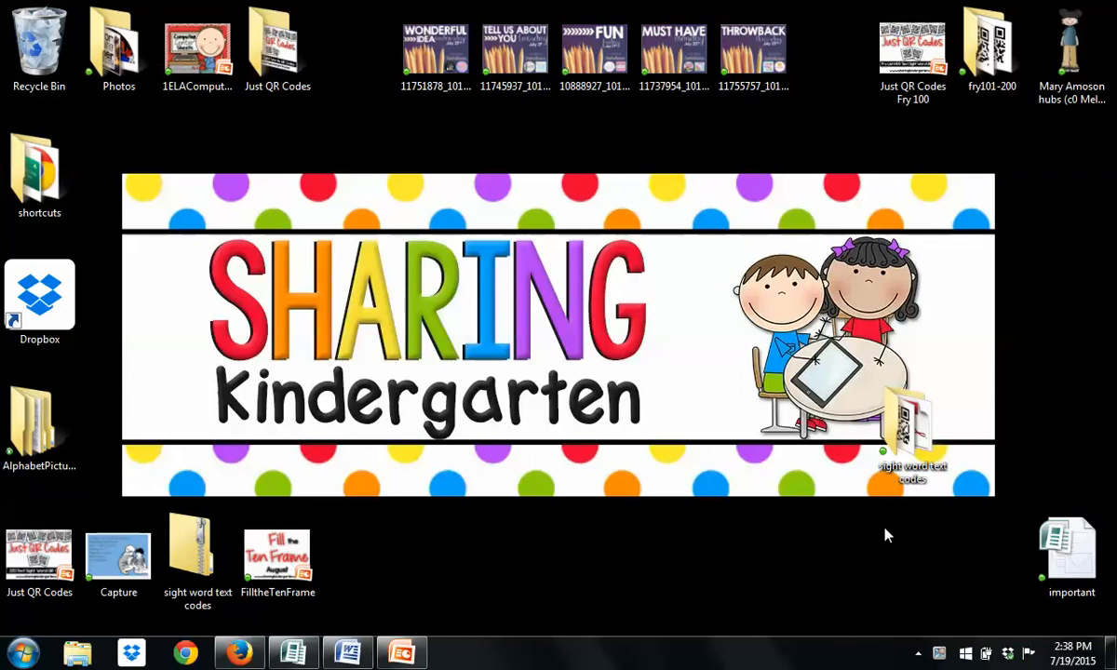
Look through the QR code images in the desktop's "sight word text codes" folder, and close the folder
{"action": "left_click_drag", "start_coordinate": [921, 445], "coordinate": [895, 333]}
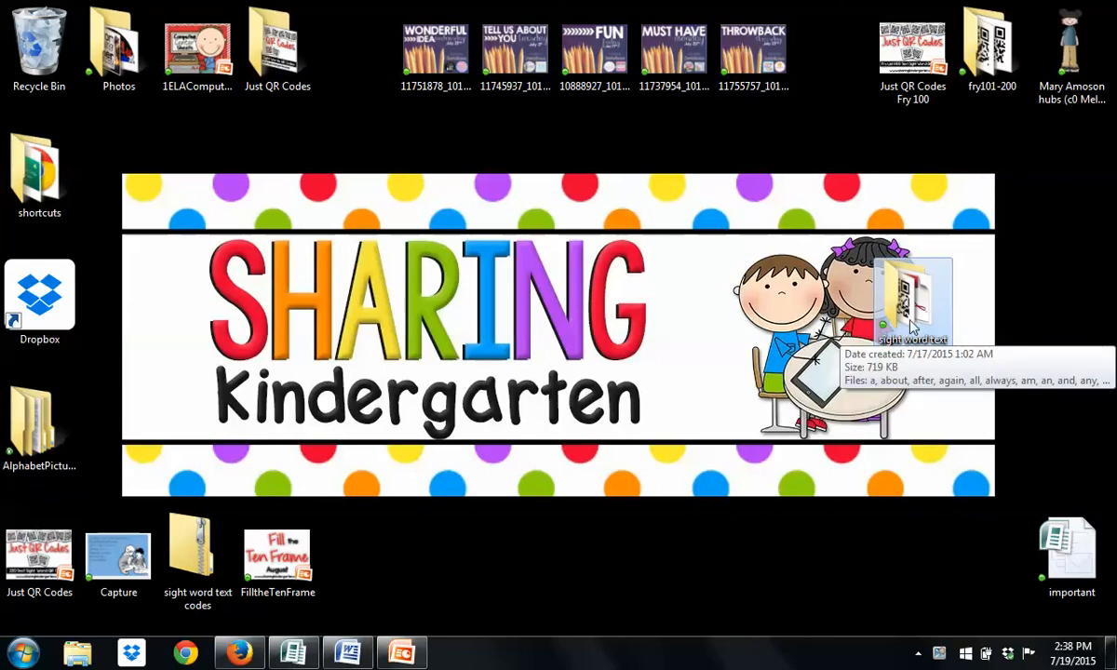
{"action": "double_click", "coordinate": [912, 326]}
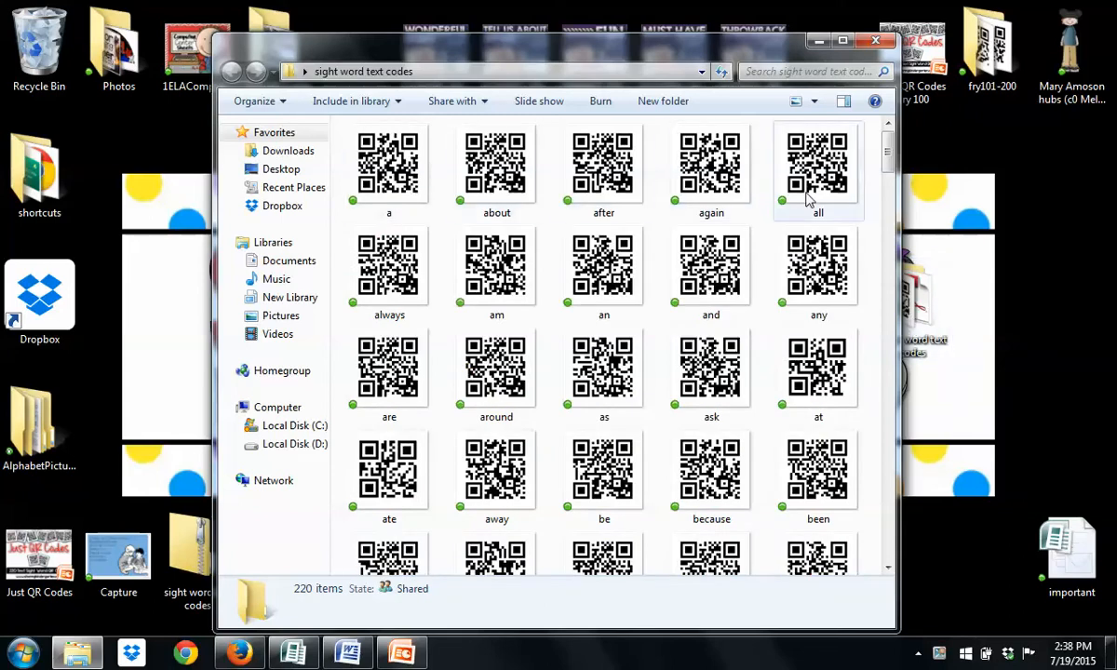
{"action": "left_click_drag", "start_coordinate": [892, 165], "coordinate": [882, 560]}
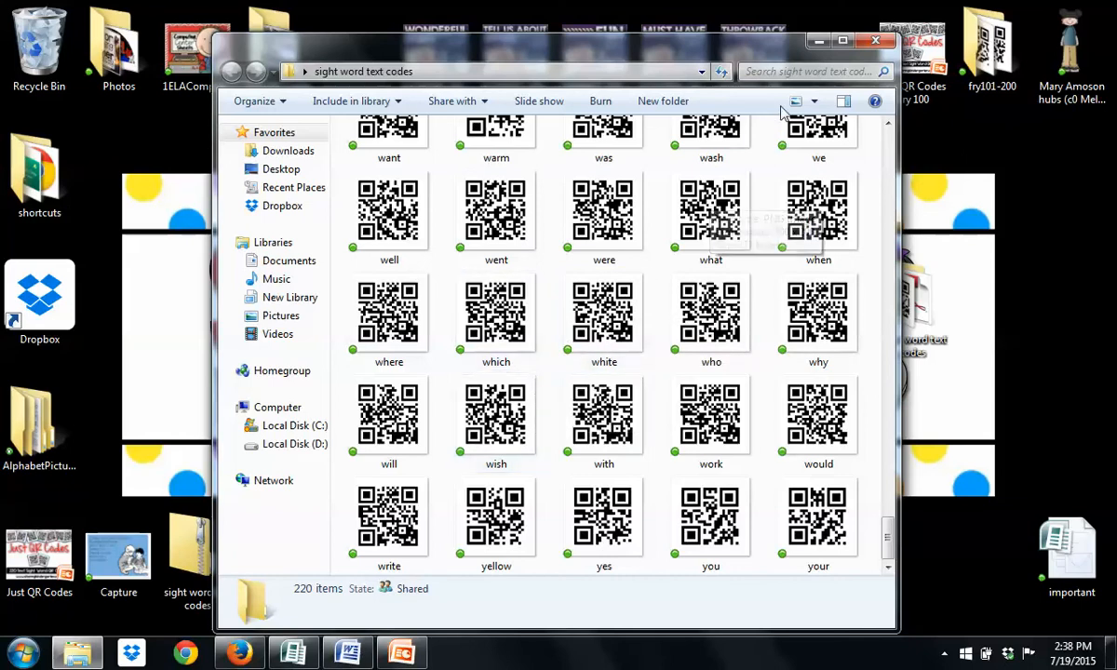
{"action": "left_click_drag", "start_coordinate": [888, 540], "coordinate": [892, 149]}
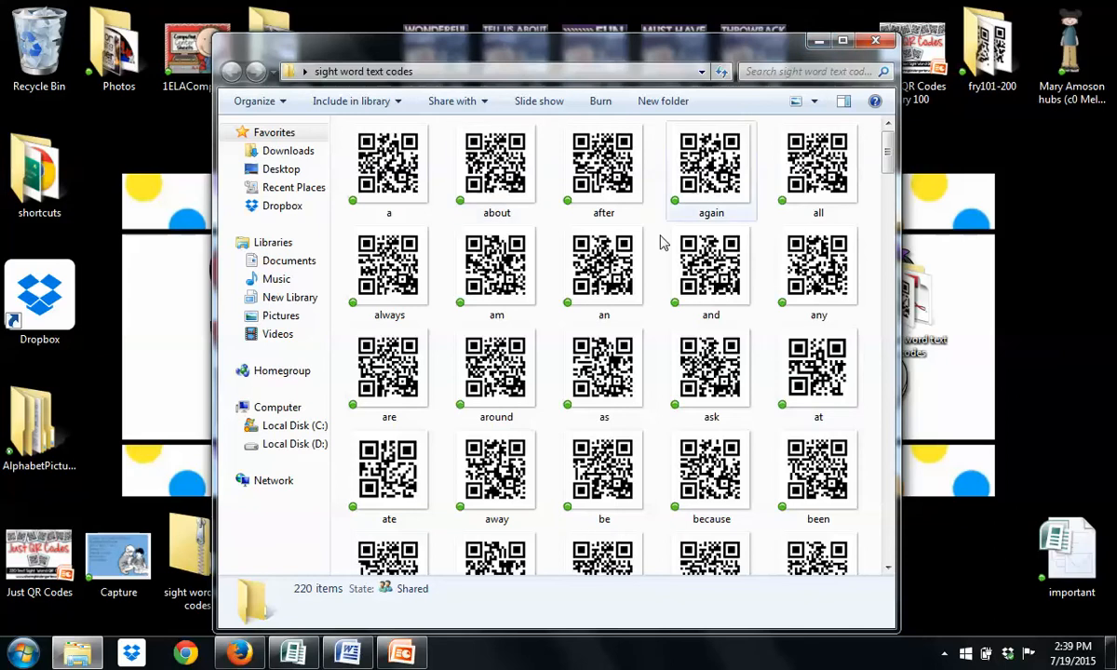
{"action": "left_click_drag", "start_coordinate": [887, 153], "coordinate": [875, 566]}
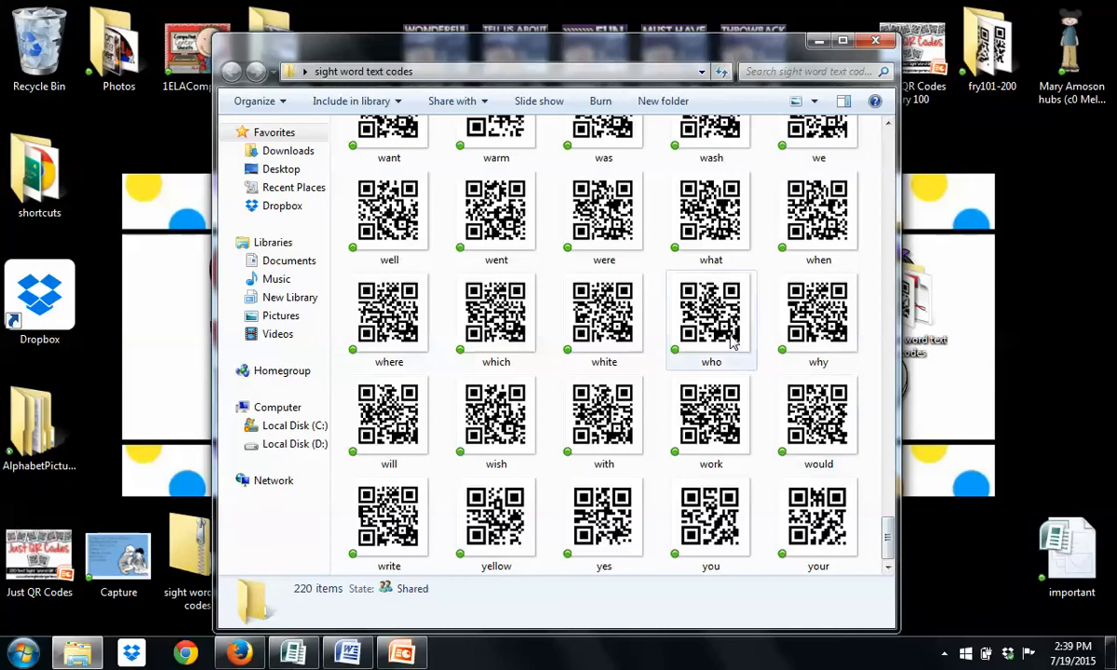
{"action": "left_click", "coordinate": [688, 318]}
{"action": "right_click", "coordinate": [728, 332]}
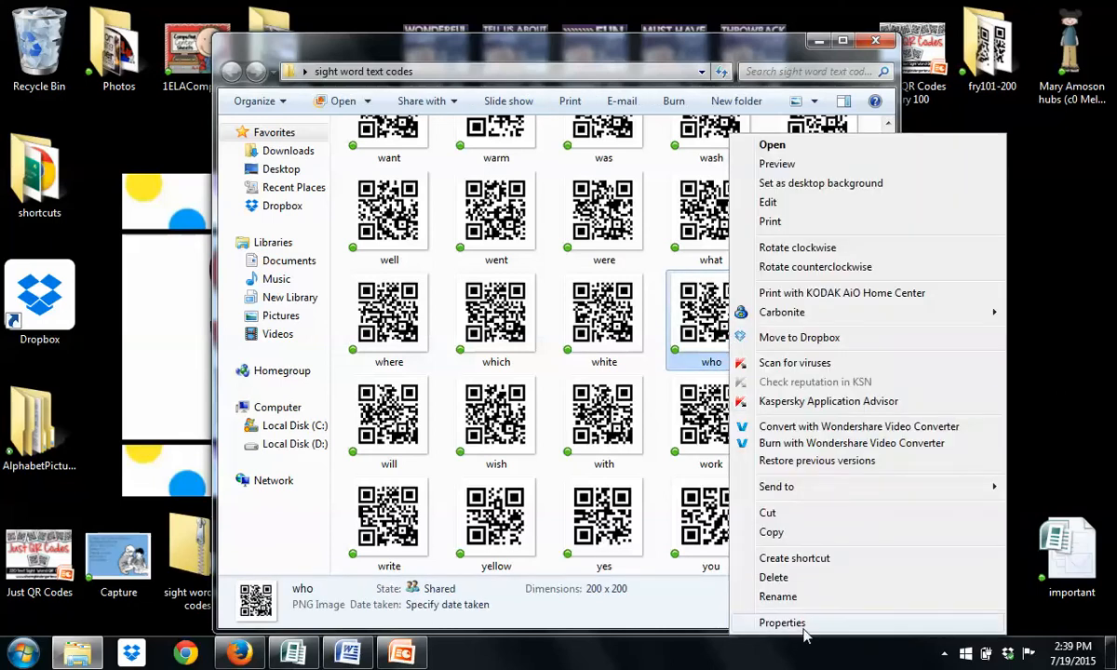
{"action": "left_click", "coordinate": [653, 601]}
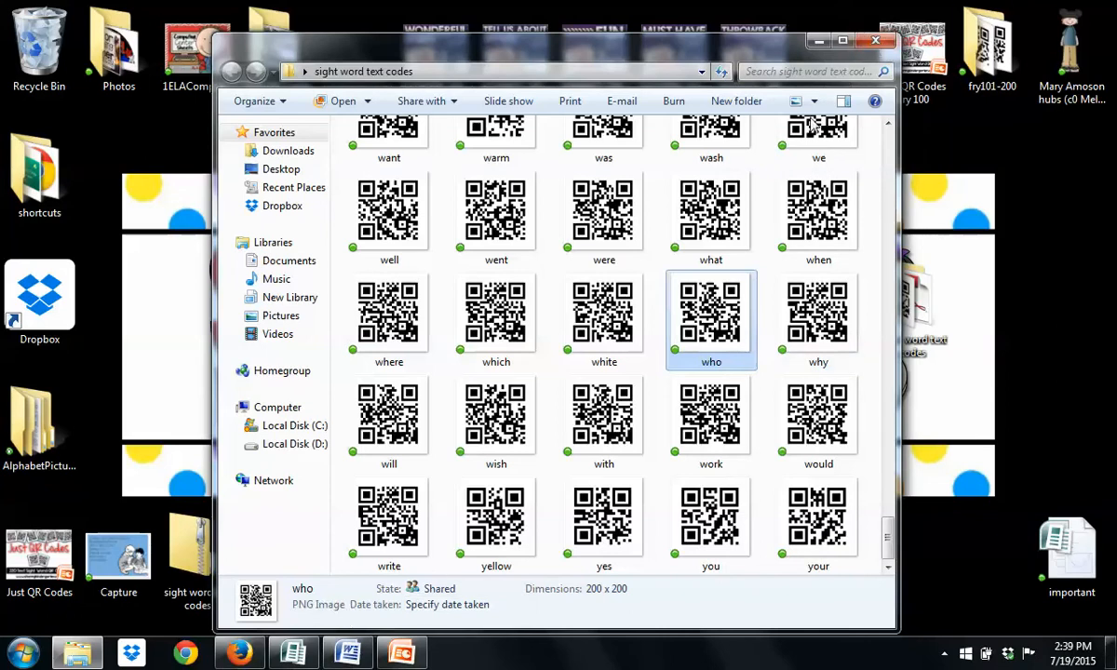
{"action": "left_click", "coordinate": [876, 42]}
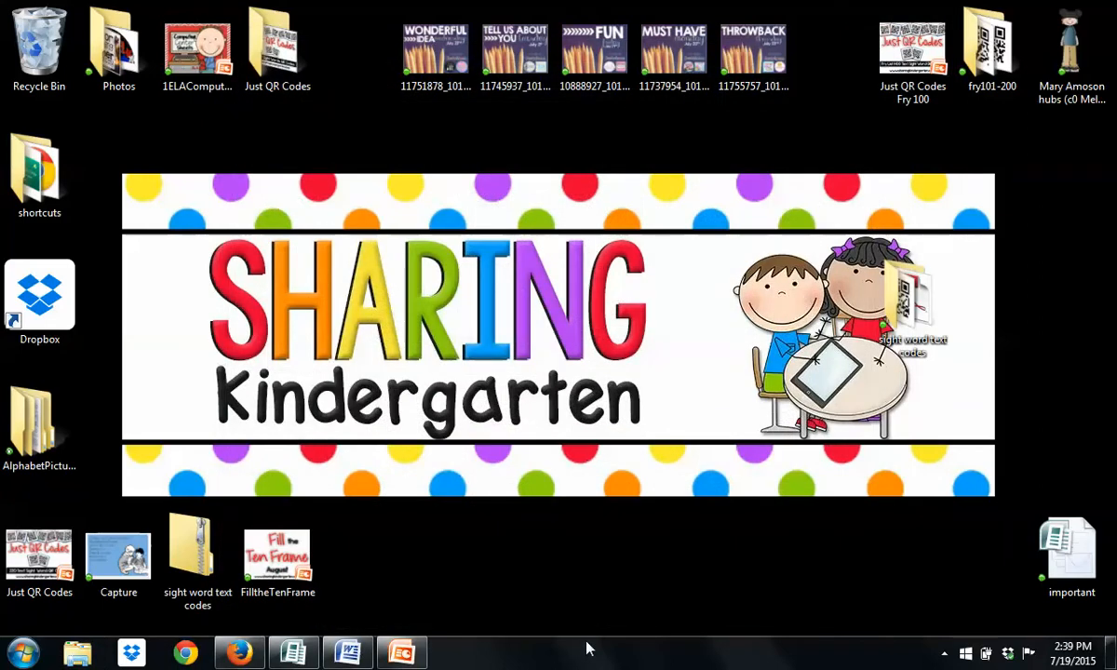
Switch to the blank Word document in full-screen size and insert a table with three columns and two rows
{"action": "left_click", "coordinate": [361, 658]}
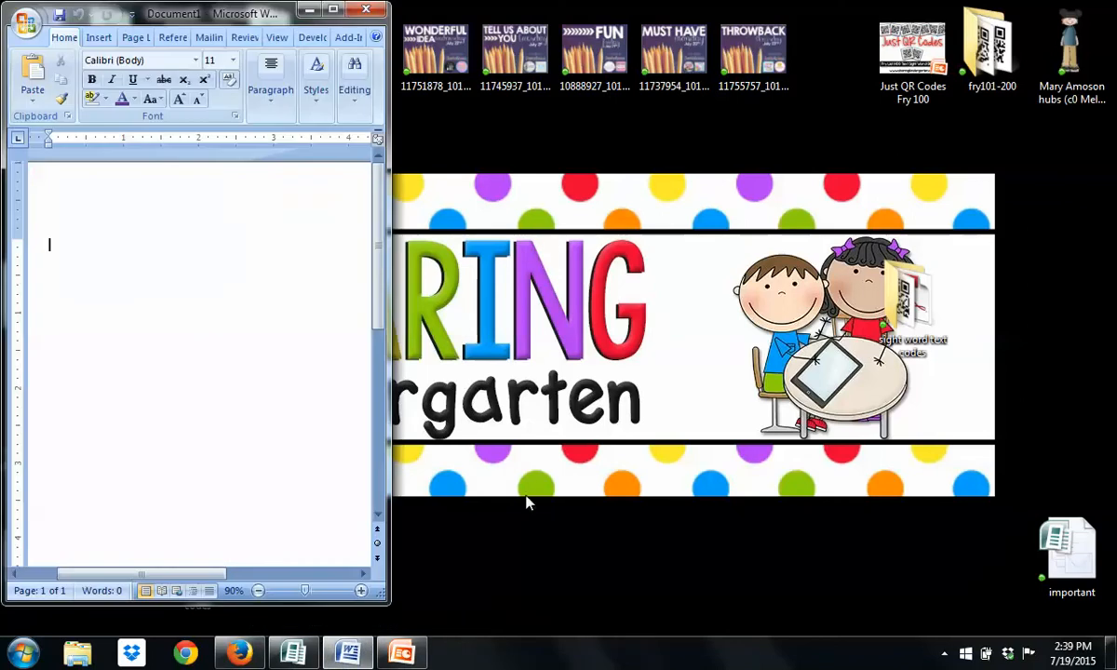
{"action": "left_click", "coordinate": [333, 10]}
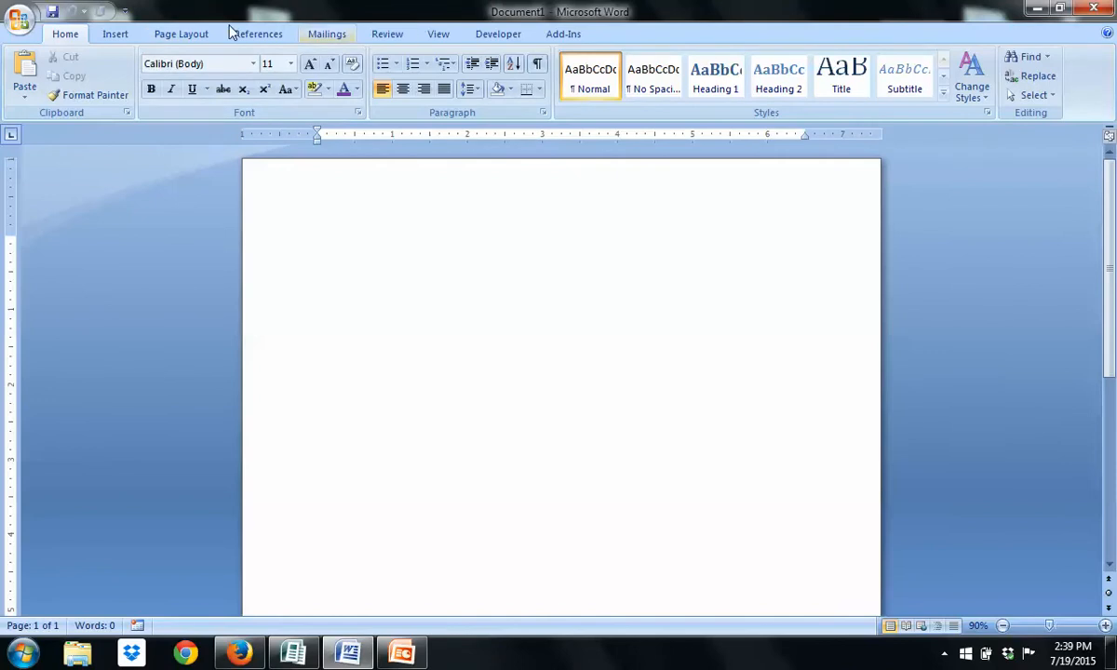
{"action": "left_click", "coordinate": [110, 37]}
{"action": "left_click", "coordinate": [144, 74]}
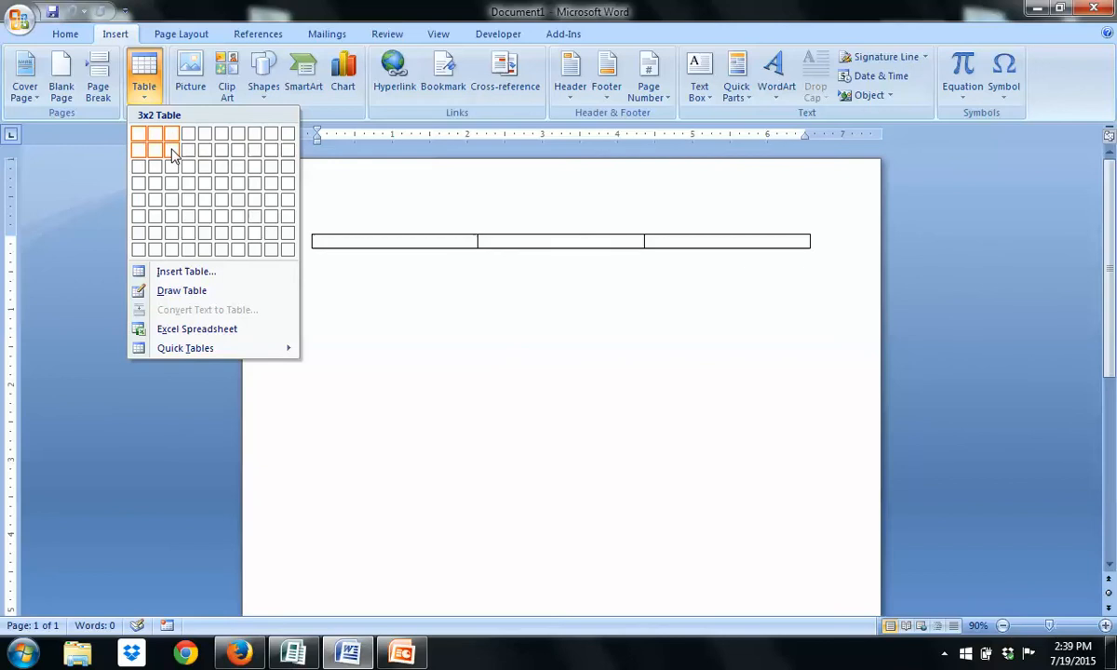
{"action": "left_click", "coordinate": [172, 150]}
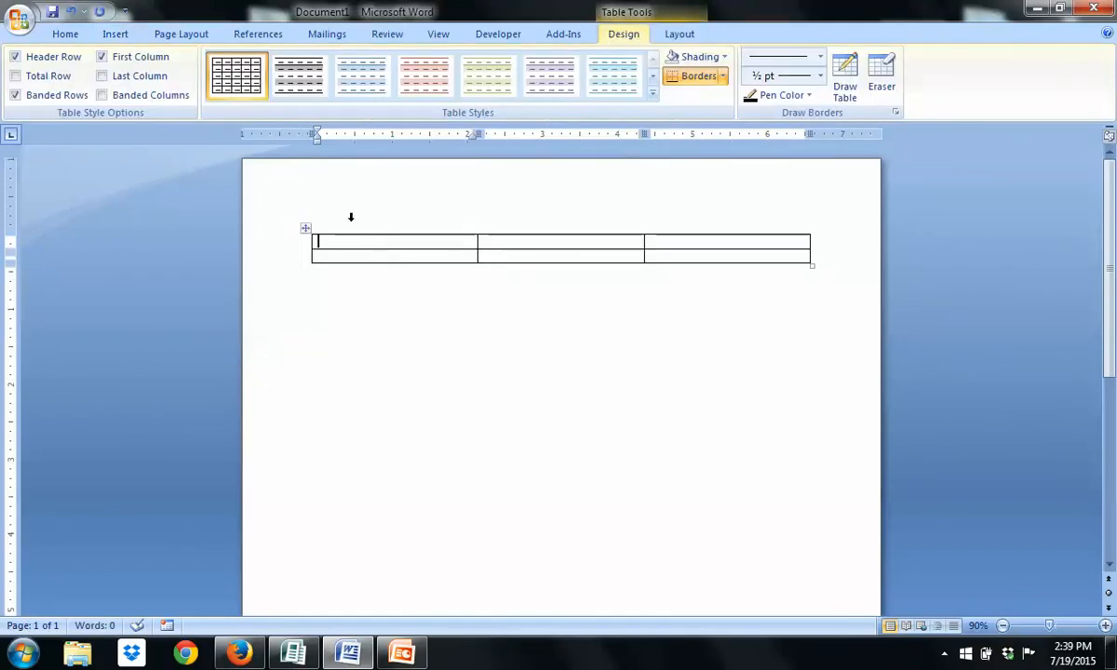
Enter the word "No" in the first cell of the table's upper row
{"action": "type", "text": "no"}
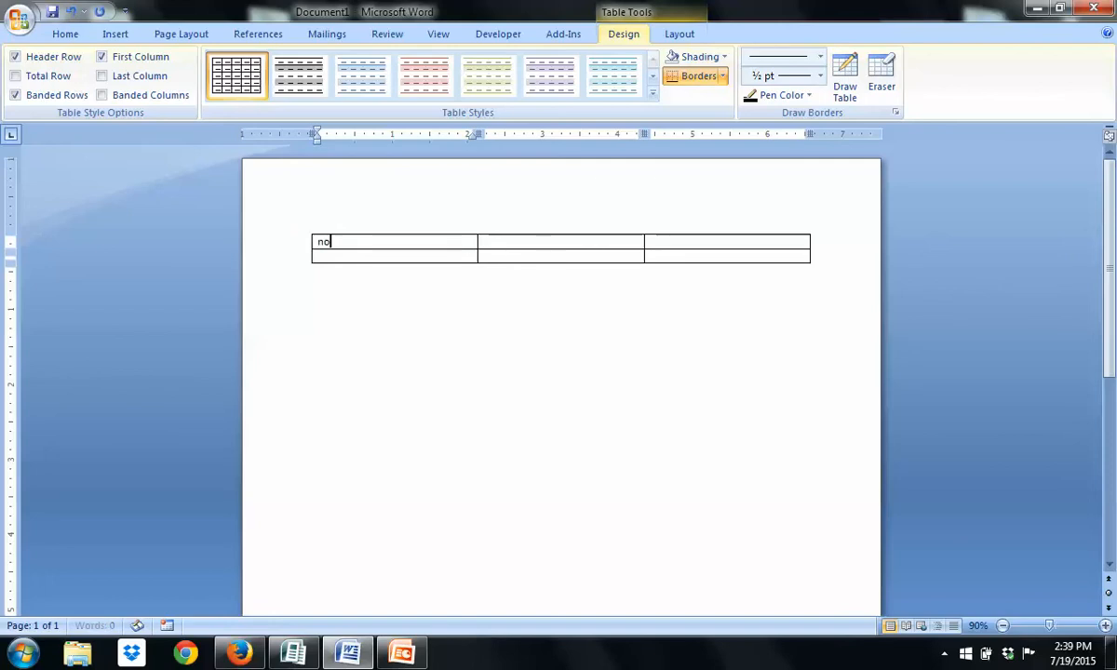
{"action": "key", "text": "Tab"}
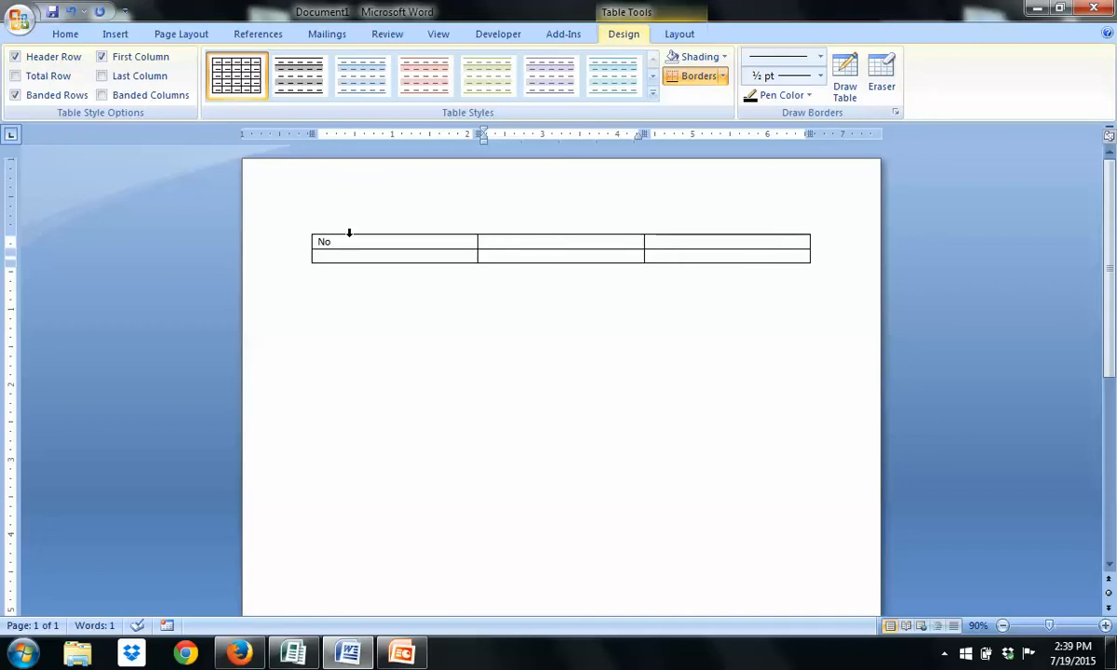
{"action": "left_click", "coordinate": [369, 241]}
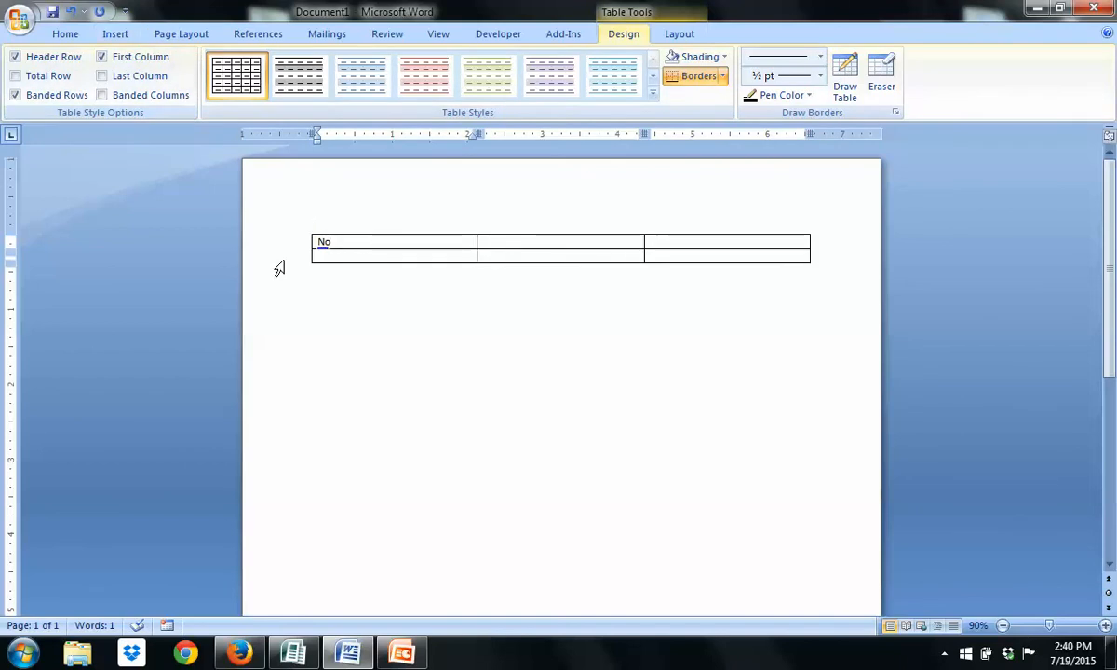
Insert a QR code picture from the desktop's "sight word text codes" folder into the cell below "No"
{"action": "left_click", "coordinate": [356, 255]}
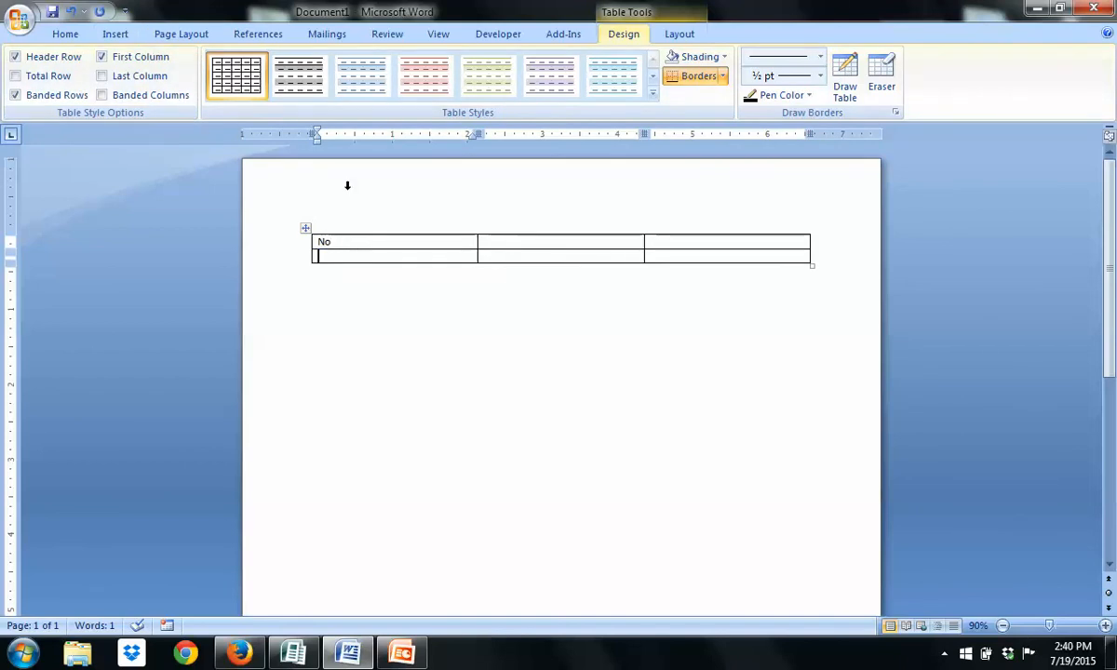
{"action": "left_click", "coordinate": [115, 35]}
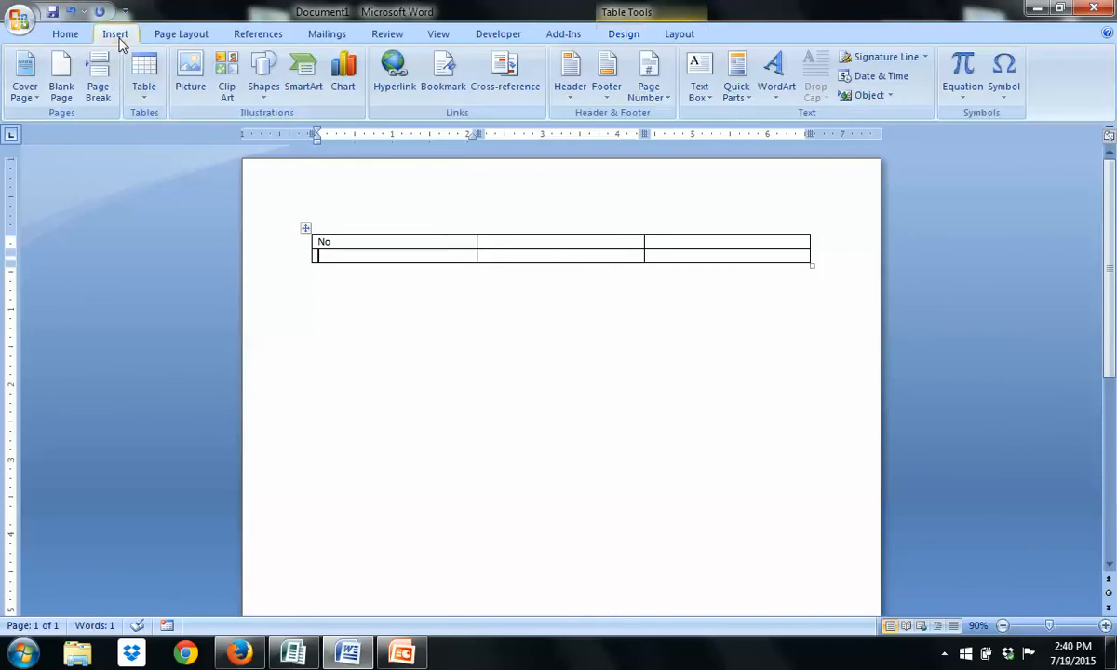
{"action": "left_click", "coordinate": [190, 97]}
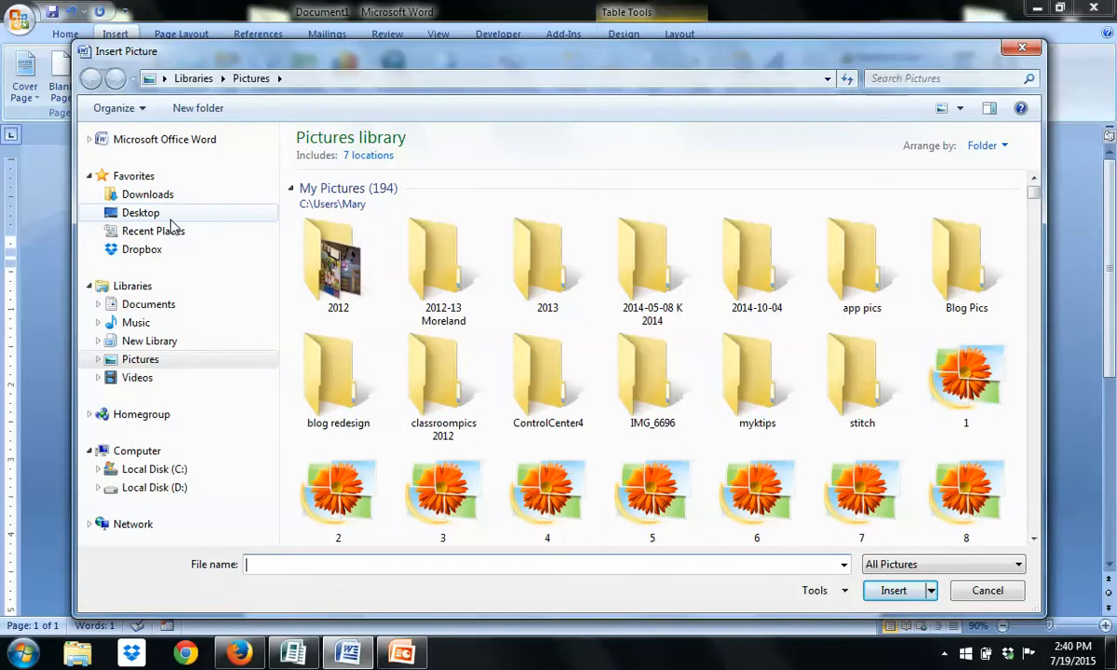
{"action": "left_click", "coordinate": [162, 215]}
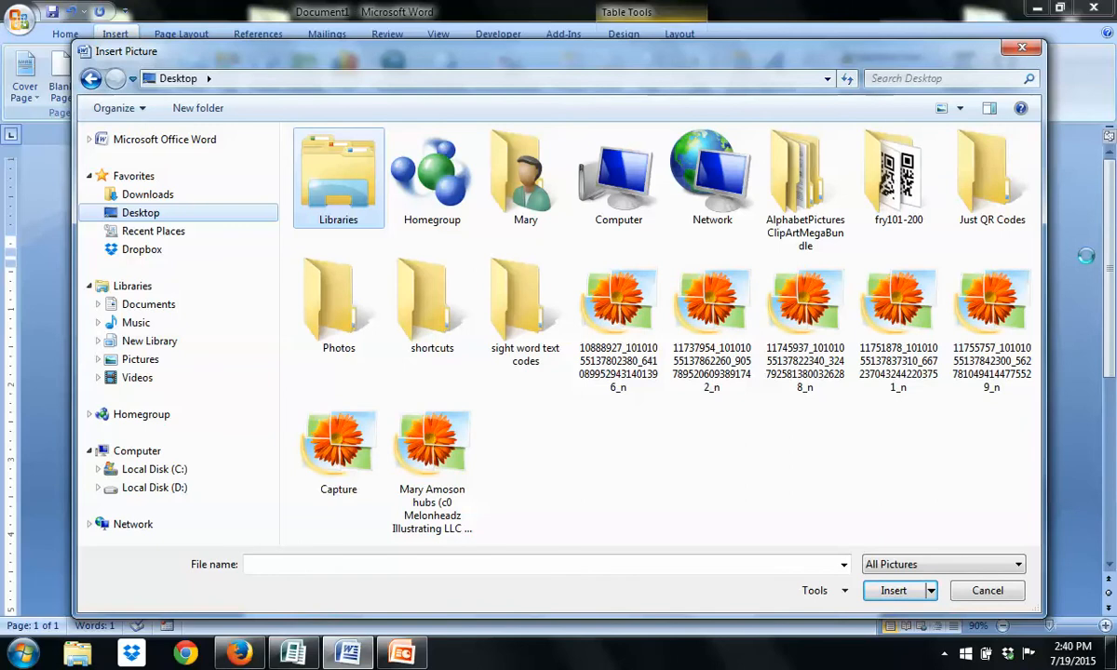
{"action": "double_click", "coordinate": [502, 288]}
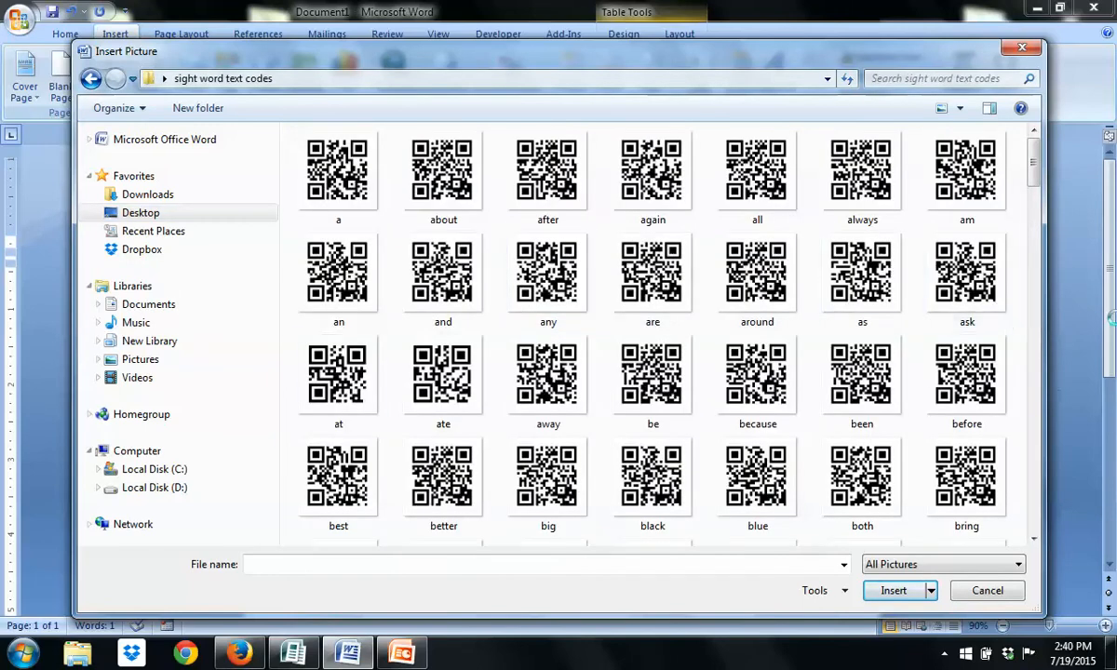
{"action": "left_click_drag", "start_coordinate": [1040, 168], "coordinate": [1050, 261]}
{"action": "double_click", "coordinate": [892, 373]}
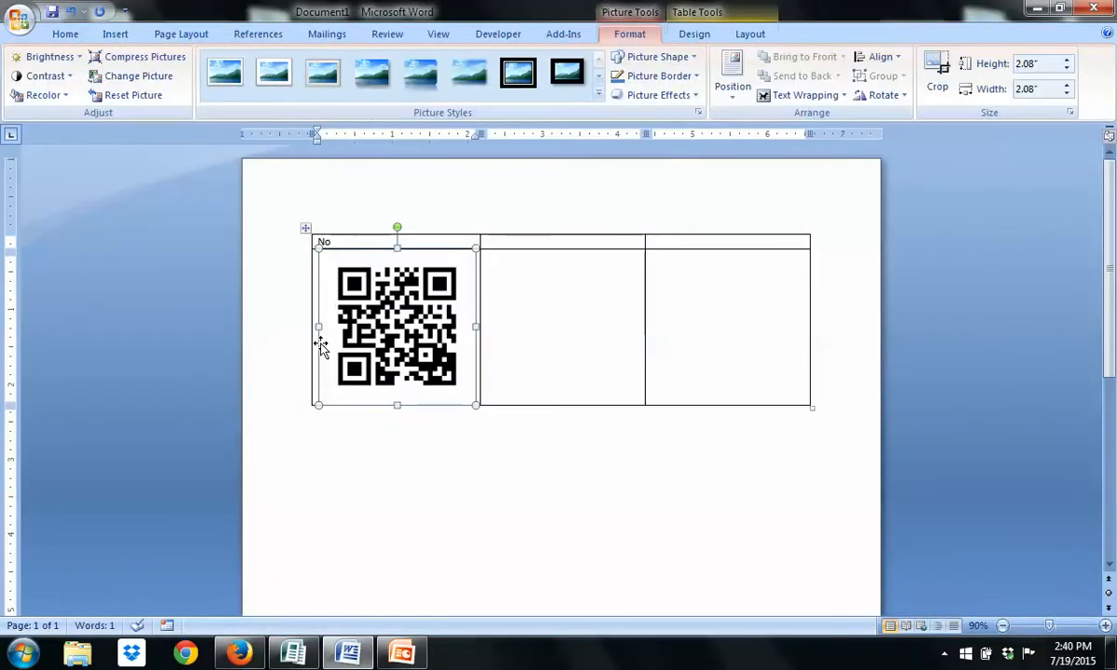
Resize the inserted QR code picture to a height and width of 1.5 inches
{"action": "left_click", "coordinate": [1029, 64]}
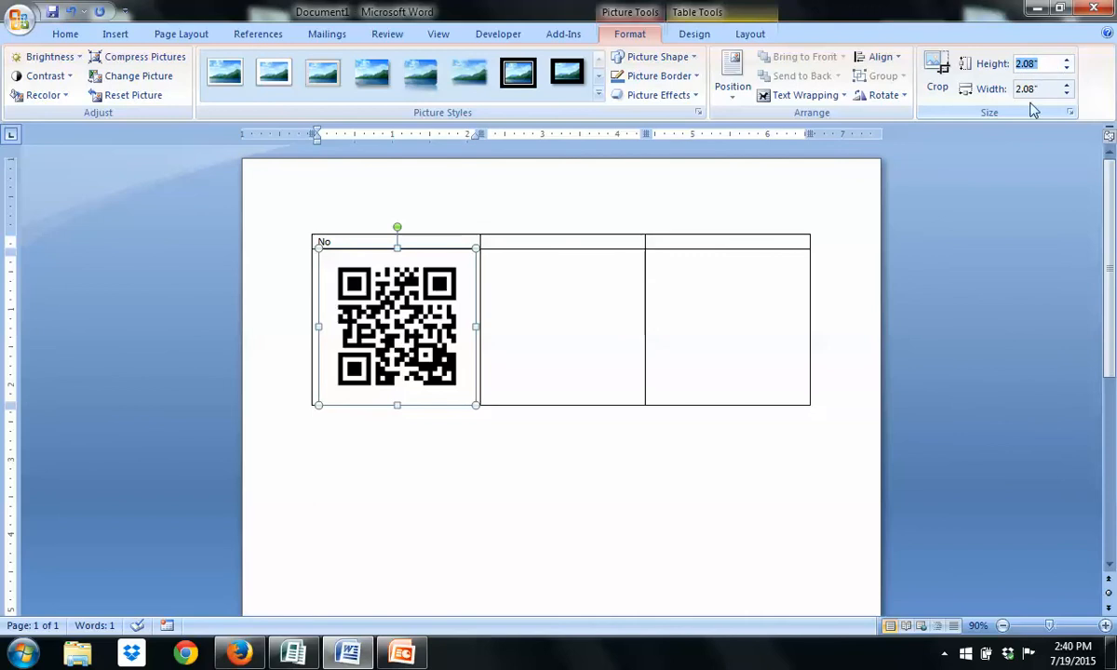
{"action": "type", "text": "1.51.5"}
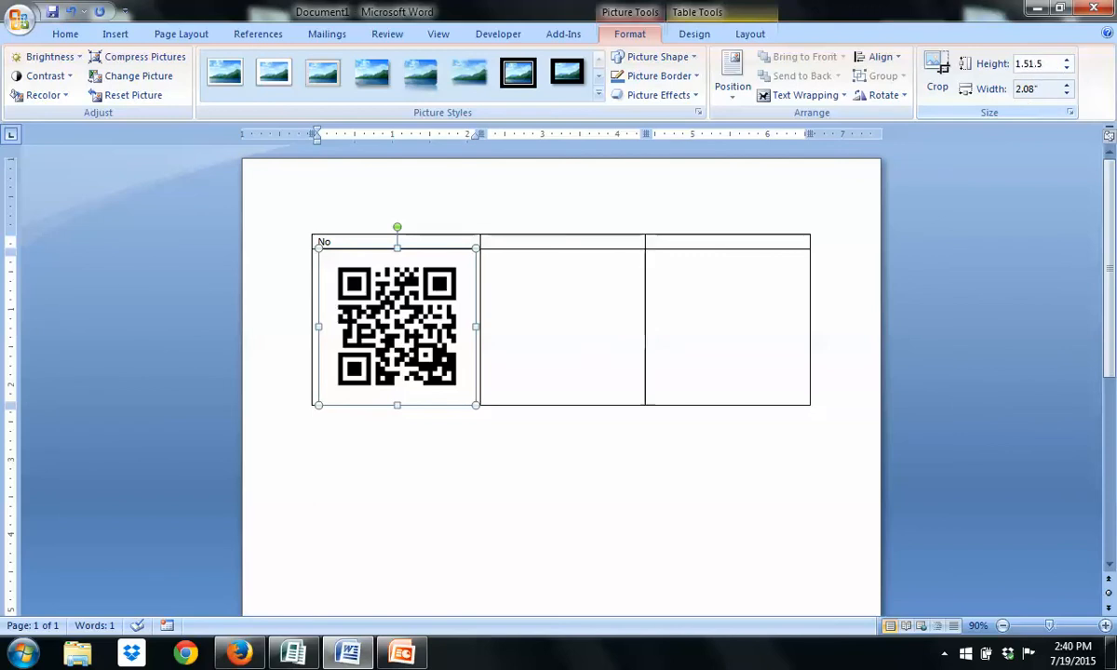
{"action": "left_click_drag", "start_coordinate": [1046, 63], "coordinate": [977, 63]}
{"action": "type", "text": "1.5"}
{"action": "left_click", "coordinate": [1050, 90]}
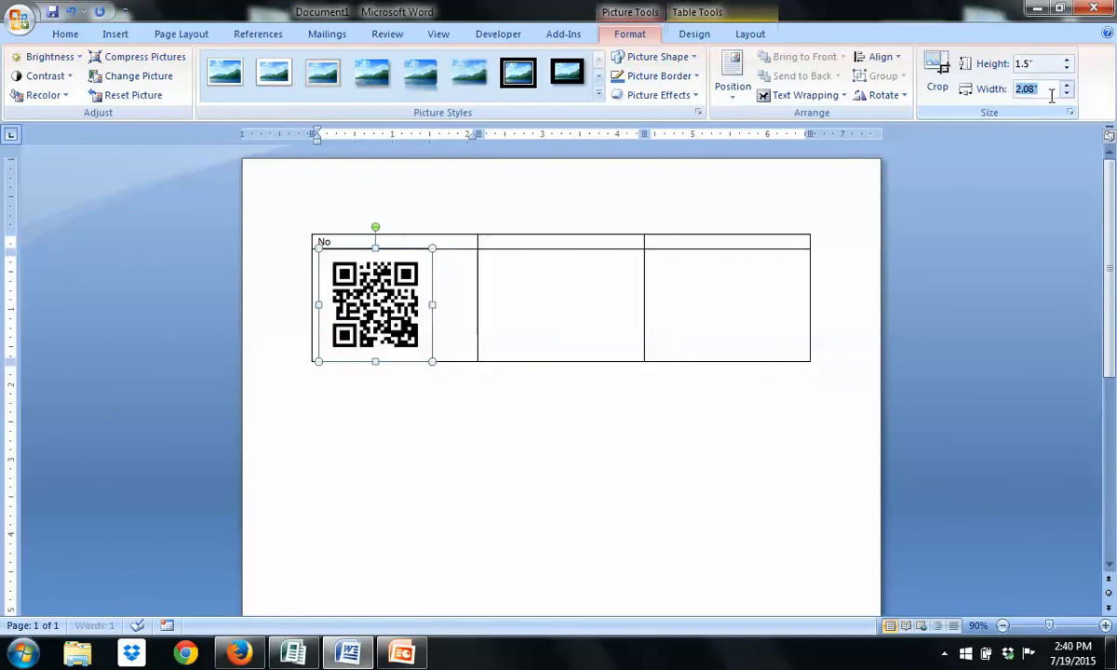
{"action": "type", "text": "1.5"}
{"action": "key", "text": "Return"}
{"action": "left_click", "coordinate": [458, 307]}
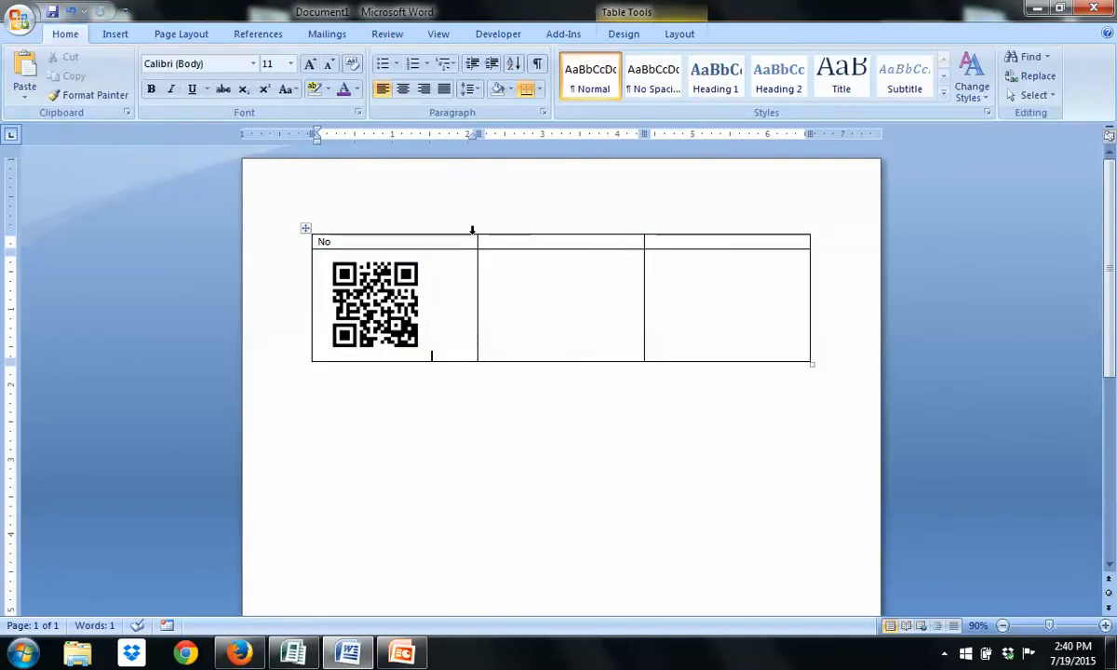
Format the table's first column as centered KG Miss Kindergarten at size 48
{"action": "left_click", "coordinate": [428, 232]}
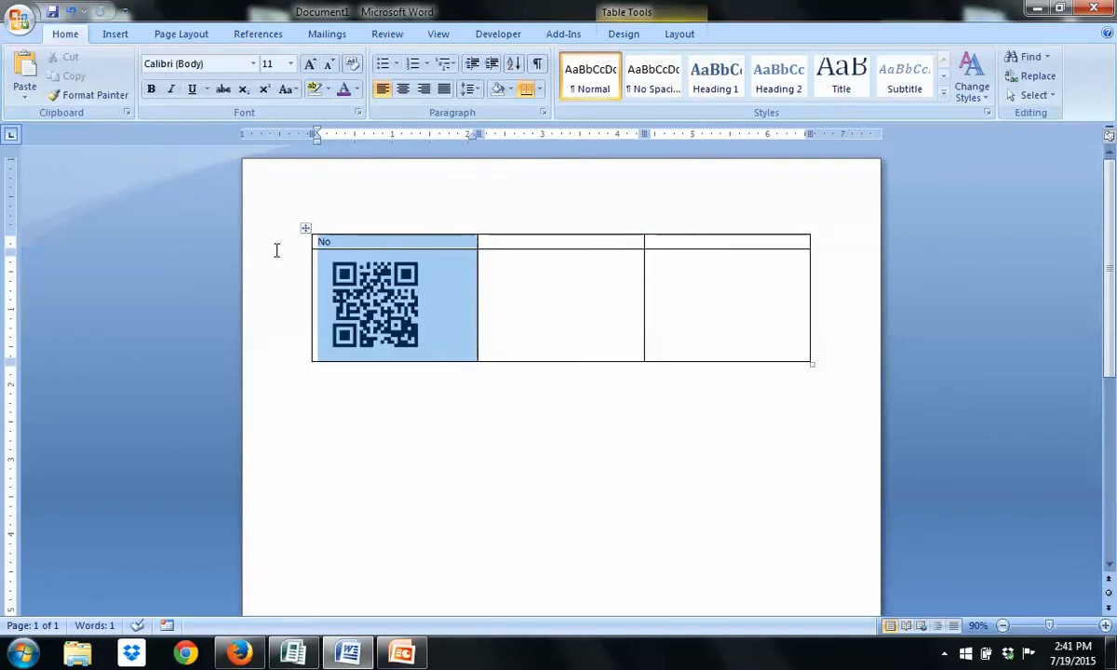
{"action": "left_click", "coordinate": [254, 63]}
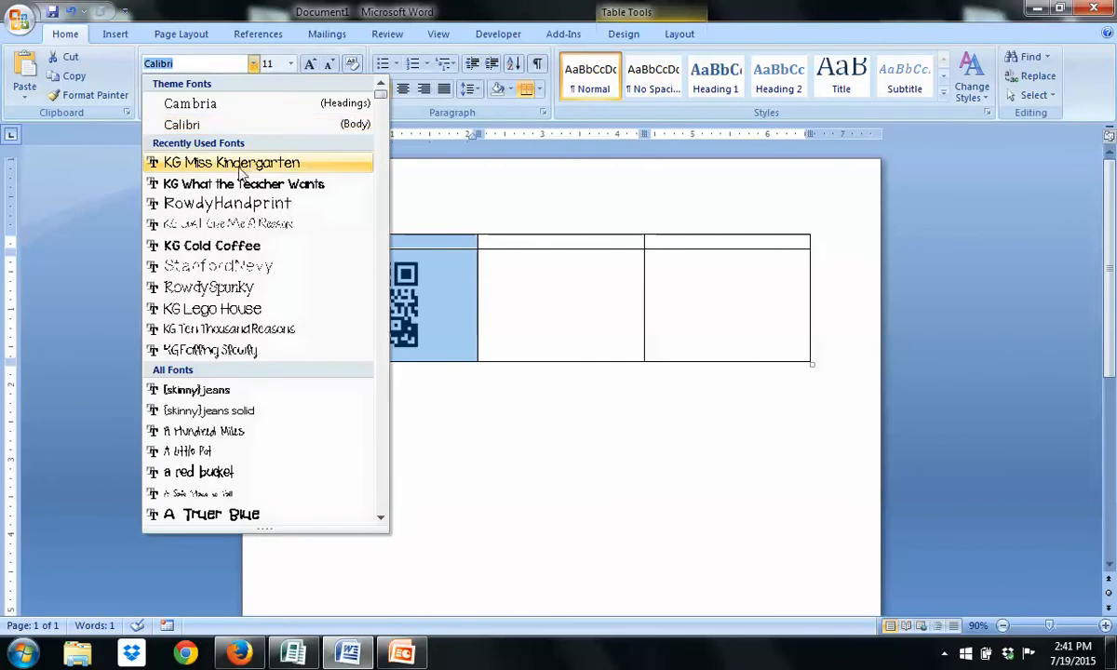
{"action": "left_click", "coordinate": [266, 154]}
{"action": "left_click", "coordinate": [403, 88]}
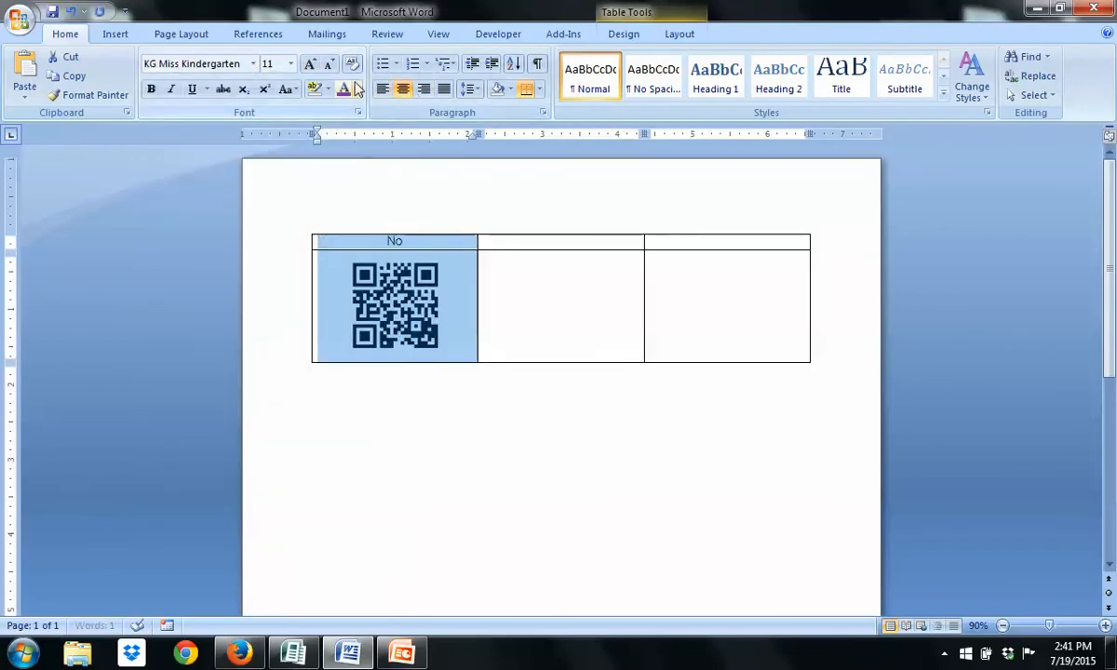
{"action": "left_click", "coordinate": [290, 64]}
{"action": "left_click", "coordinate": [269, 291]}
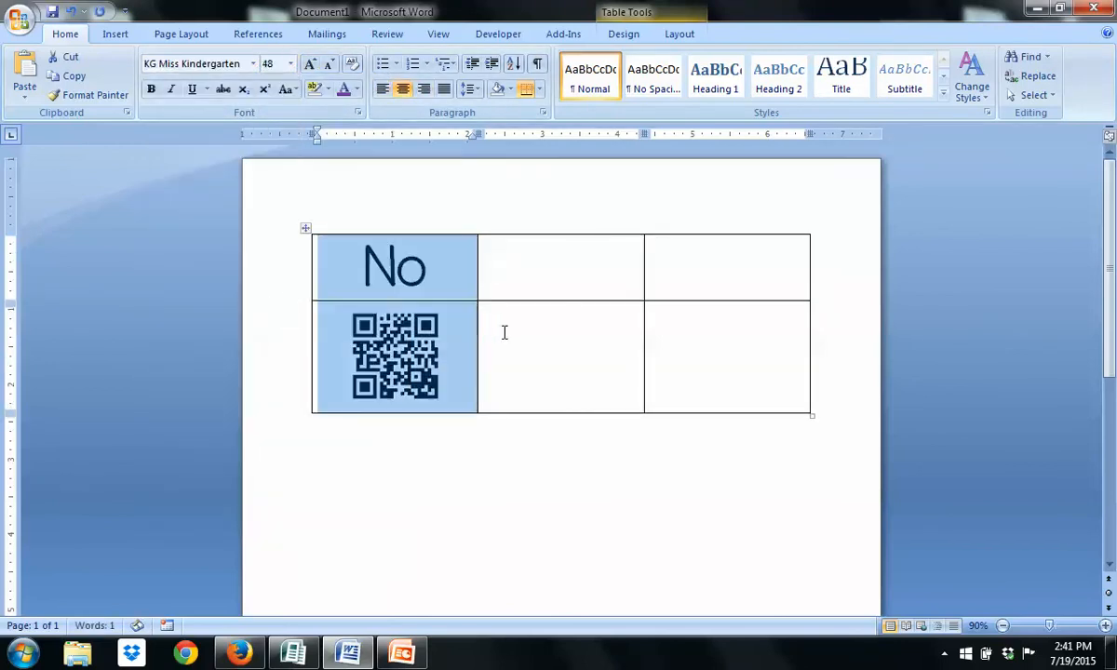
Add an empty line below the word "No" in its table cell
{"action": "left_click", "coordinate": [503, 326]}
{"action": "left_click", "coordinate": [467, 266]}
{"action": "key", "text": "Return"}
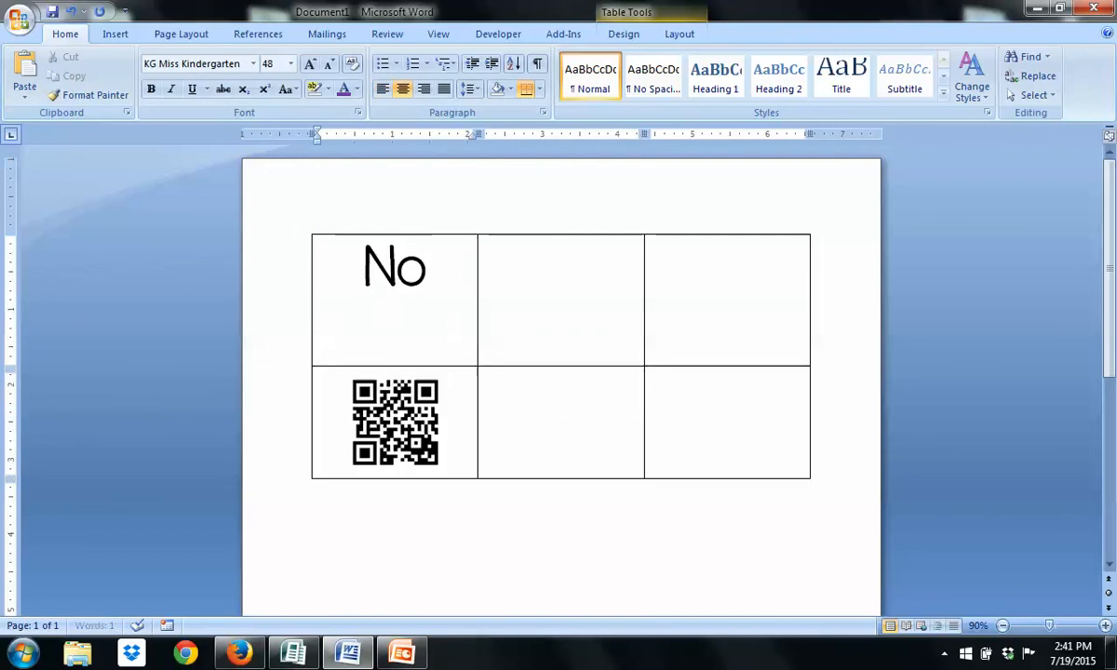
{"action": "left_click_drag", "start_coordinate": [646, 327], "coordinate": [368, 319]}
{"action": "right_click", "coordinate": [369, 319]}
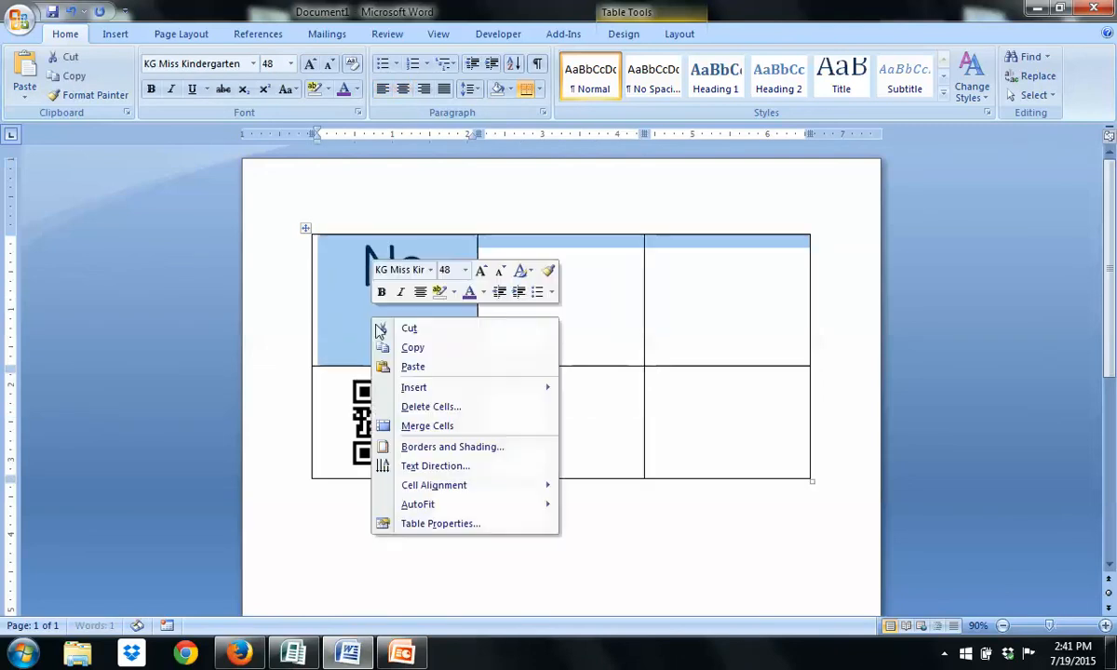
{"action": "left_click", "coordinate": [430, 518]}
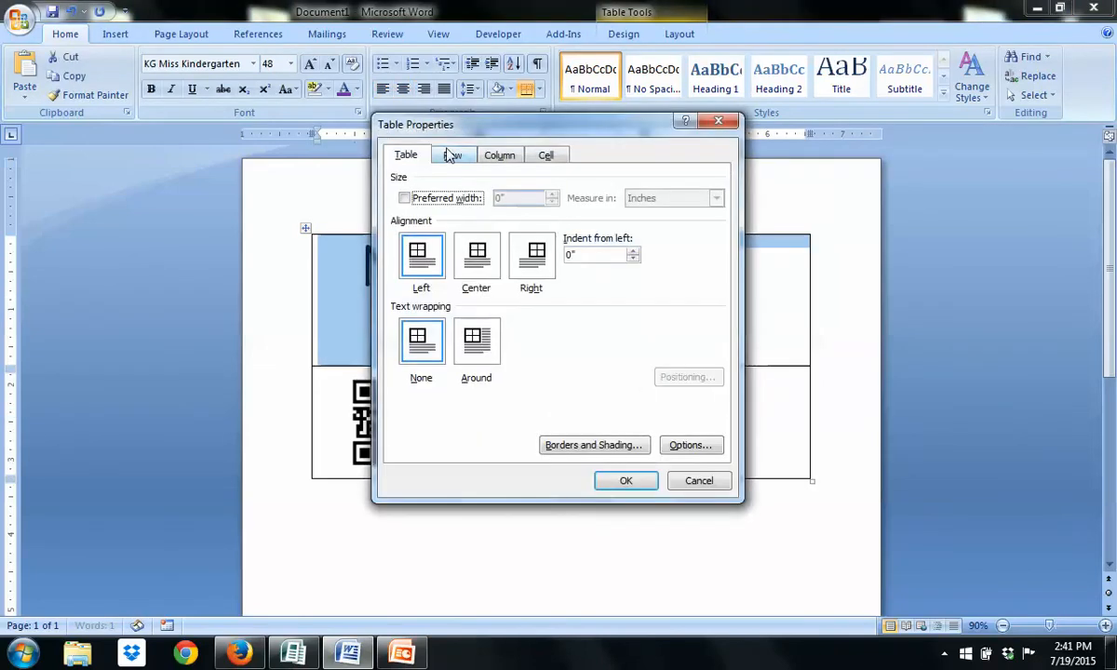
{"action": "left_click", "coordinate": [717, 124]}
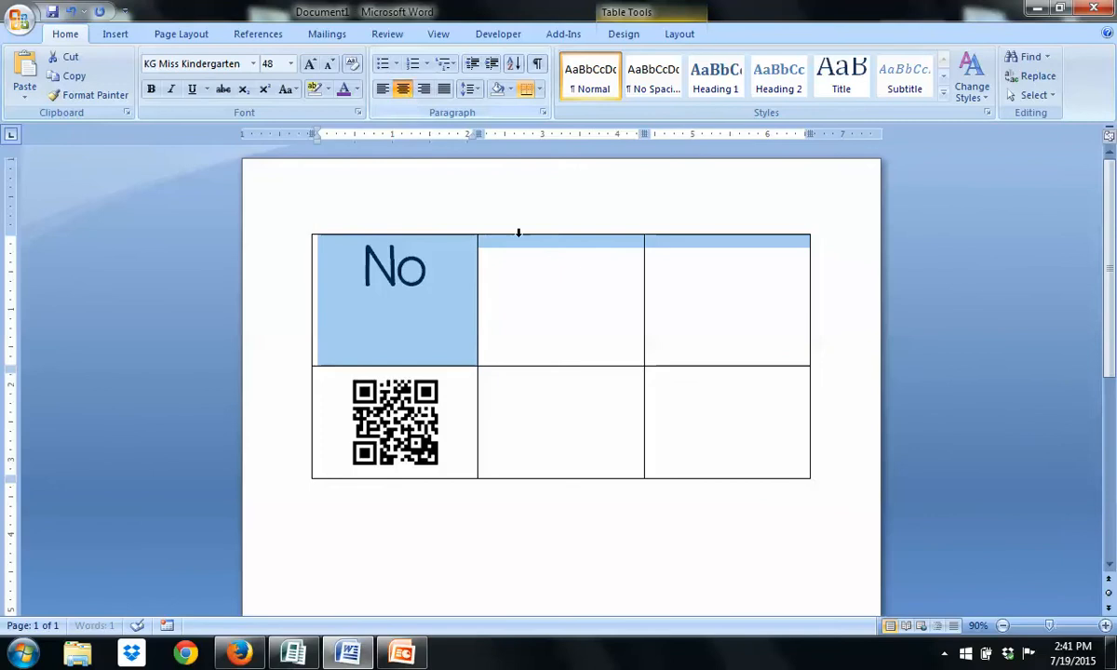
{"action": "left_click", "coordinate": [461, 344]}
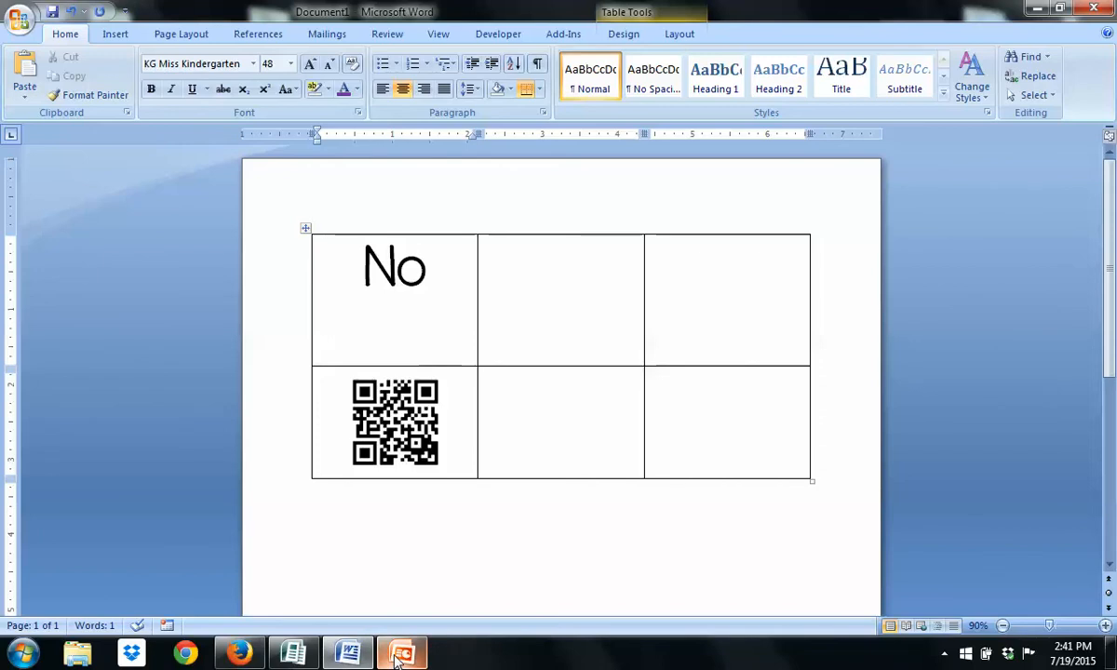
Switch to the blank PowerPoint presentation and delete the slide's title and subtitle placeholders
{"action": "left_click", "coordinate": [377, 609]}
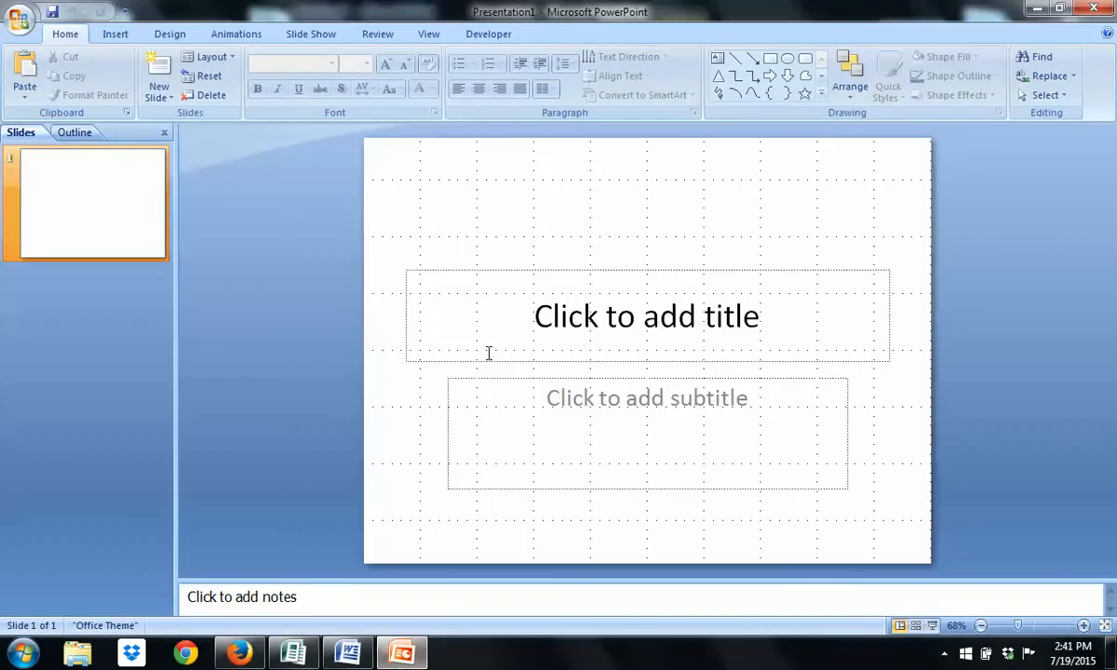
{"action": "left_click", "coordinate": [509, 331]}
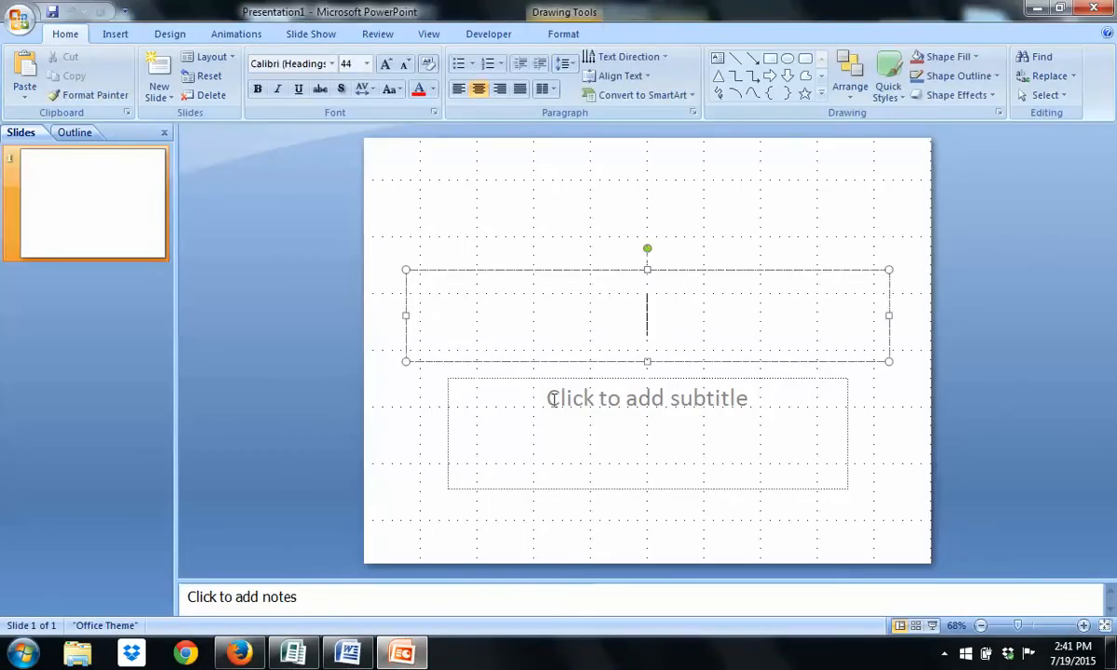
{"action": "left_click", "coordinate": [563, 427]}
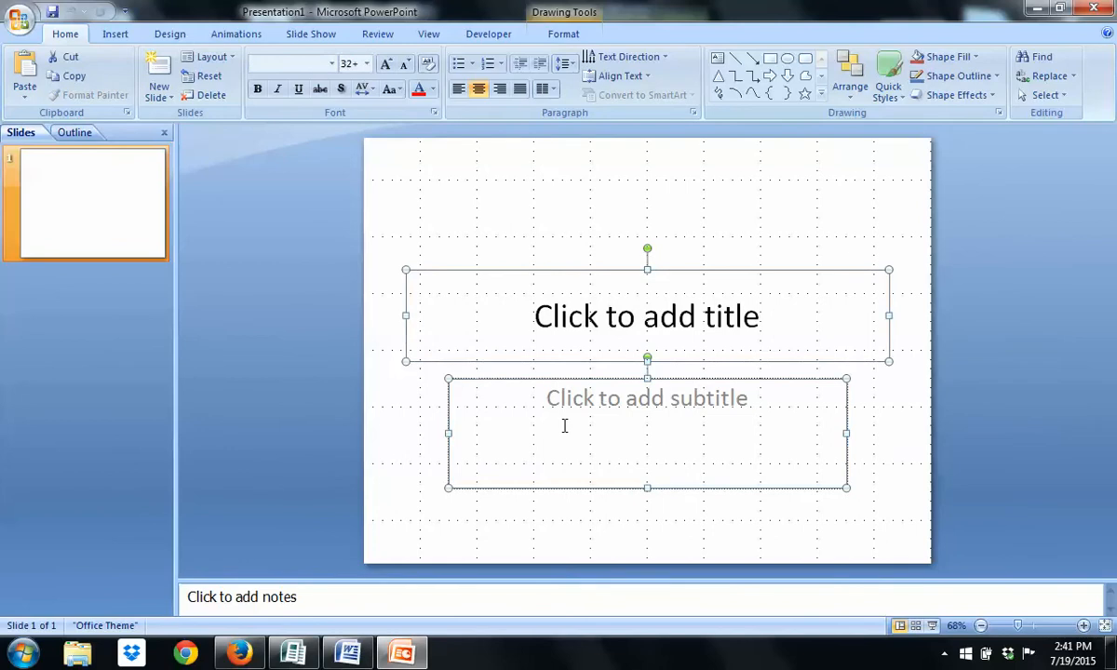
{"action": "key", "text": "Delete"}
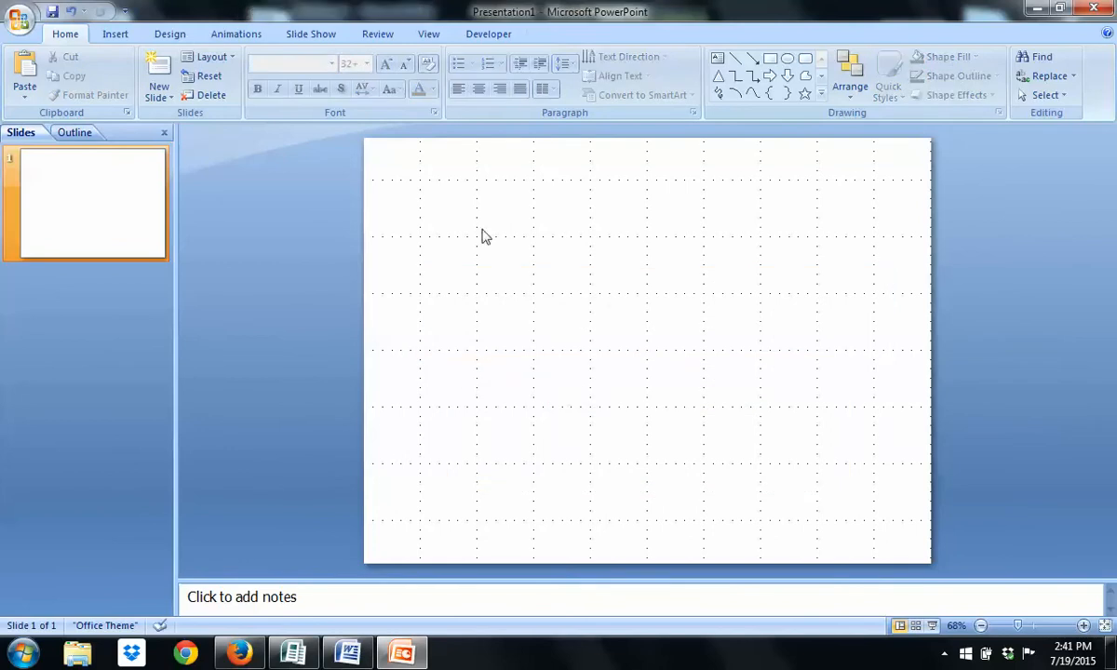
Insert a table of three columns and two rows, enlarge it on the slide, and enter "sun" in its first cell
{"action": "left_click", "coordinate": [116, 37]}
{"action": "left_click", "coordinate": [24, 76]}
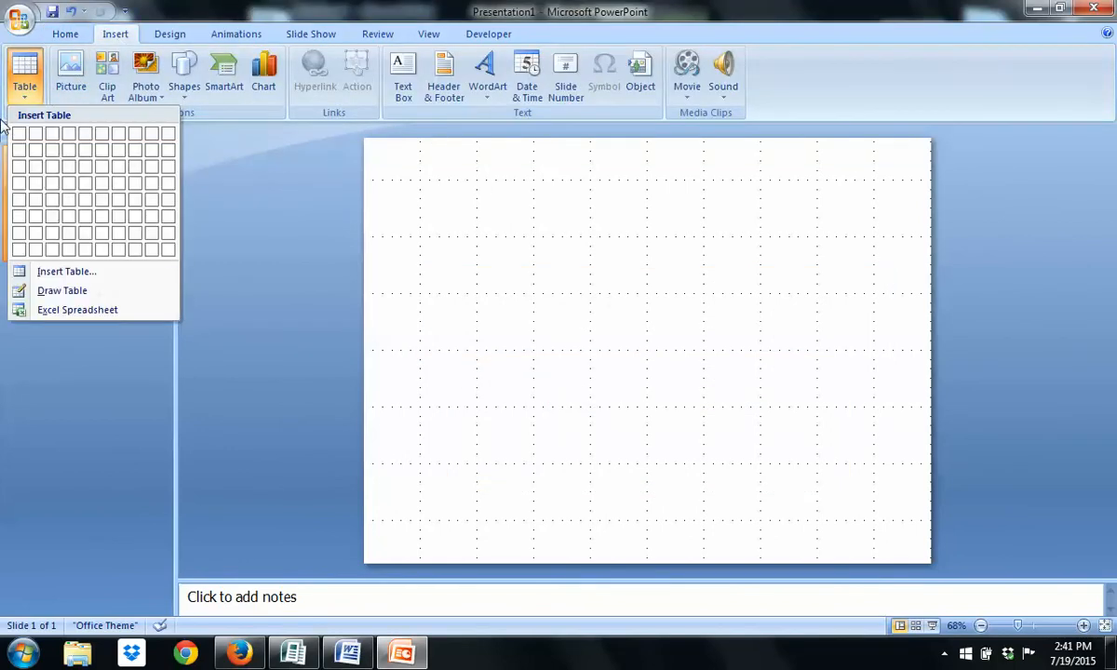
{"action": "left_click", "coordinate": [51, 149]}
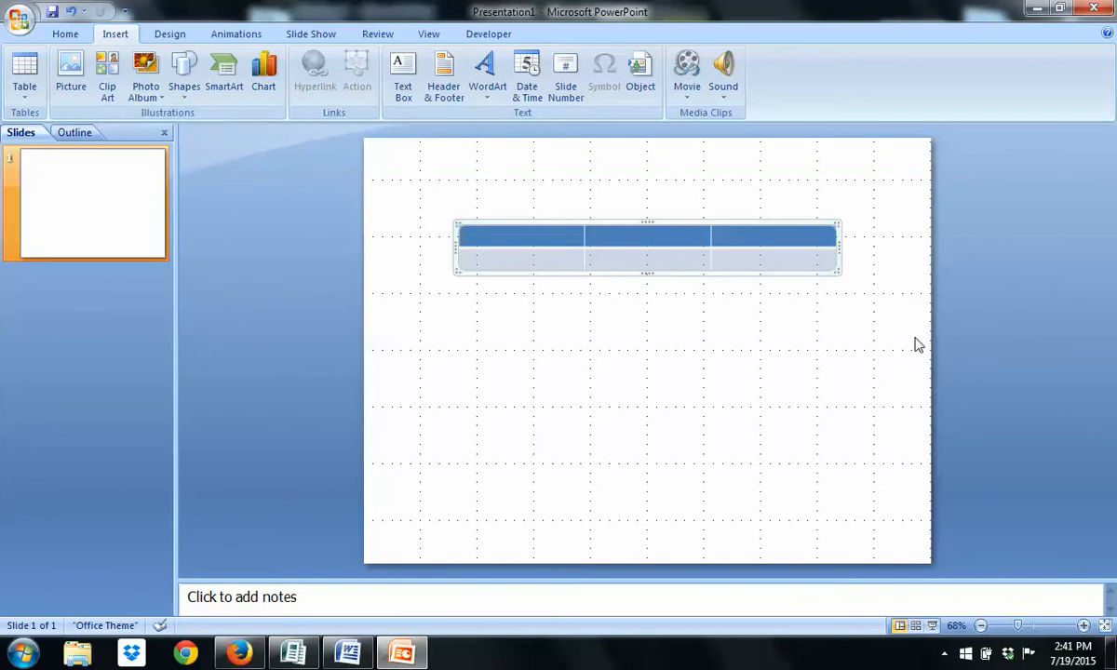
{"action": "left_click_drag", "start_coordinate": [459, 269], "coordinate": [413, 480]}
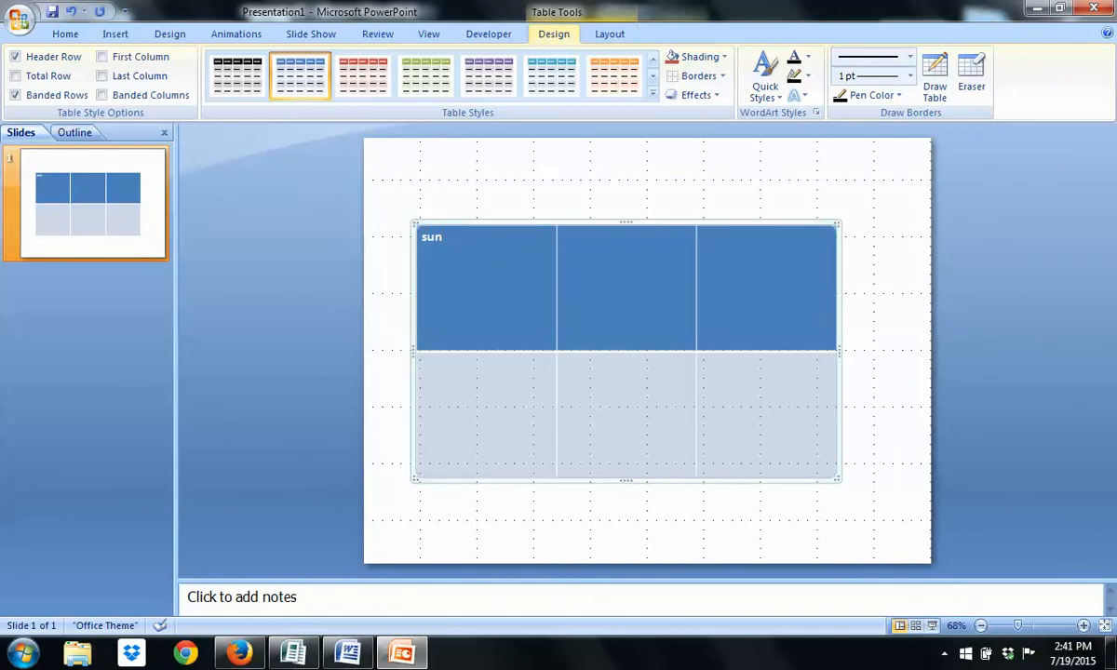
Insert the "run" QR code picture from the desktop's "sight word text codes" folder and fit it into the cell below "sun"
{"action": "left_click", "coordinate": [116, 34]}
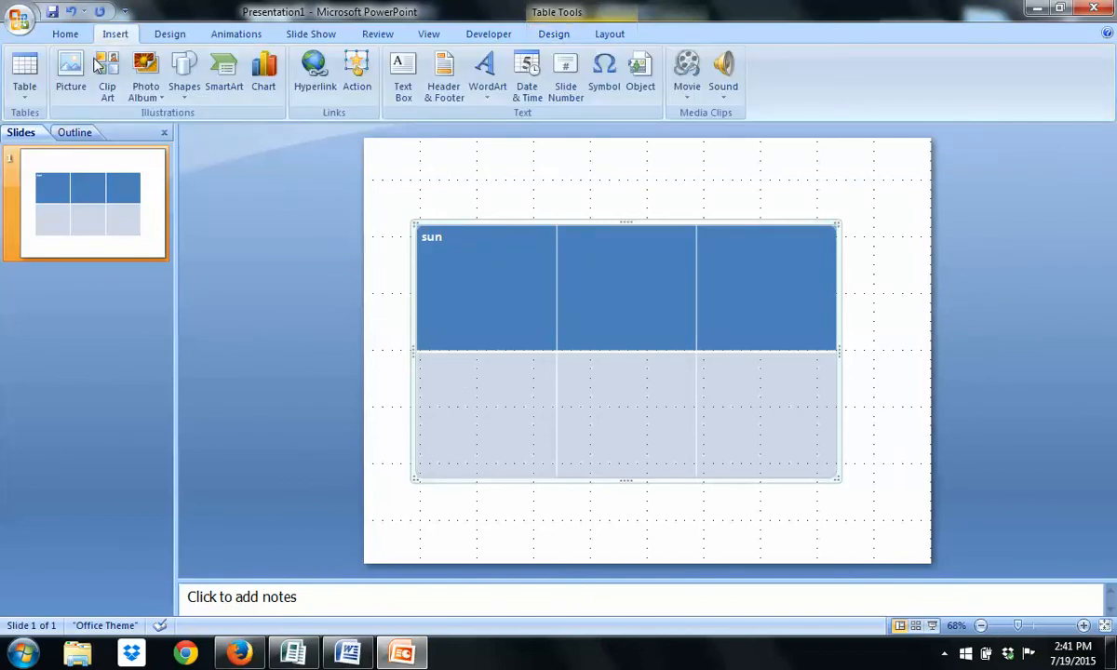
{"action": "left_click", "coordinate": [79, 90]}
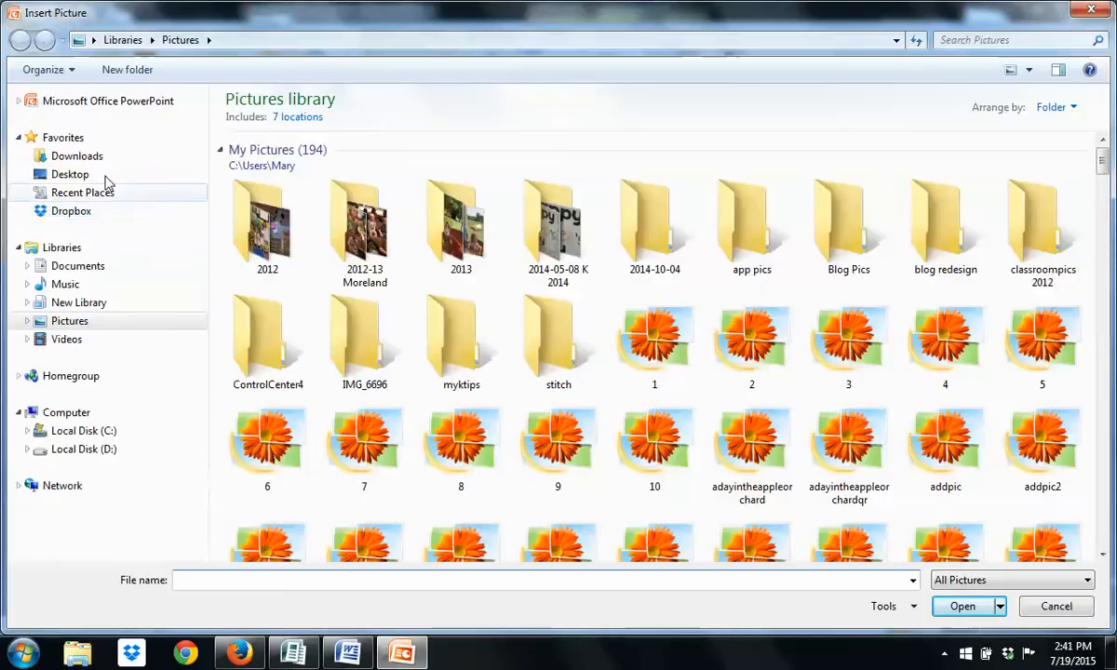
{"action": "left_click", "coordinate": [106, 177]}
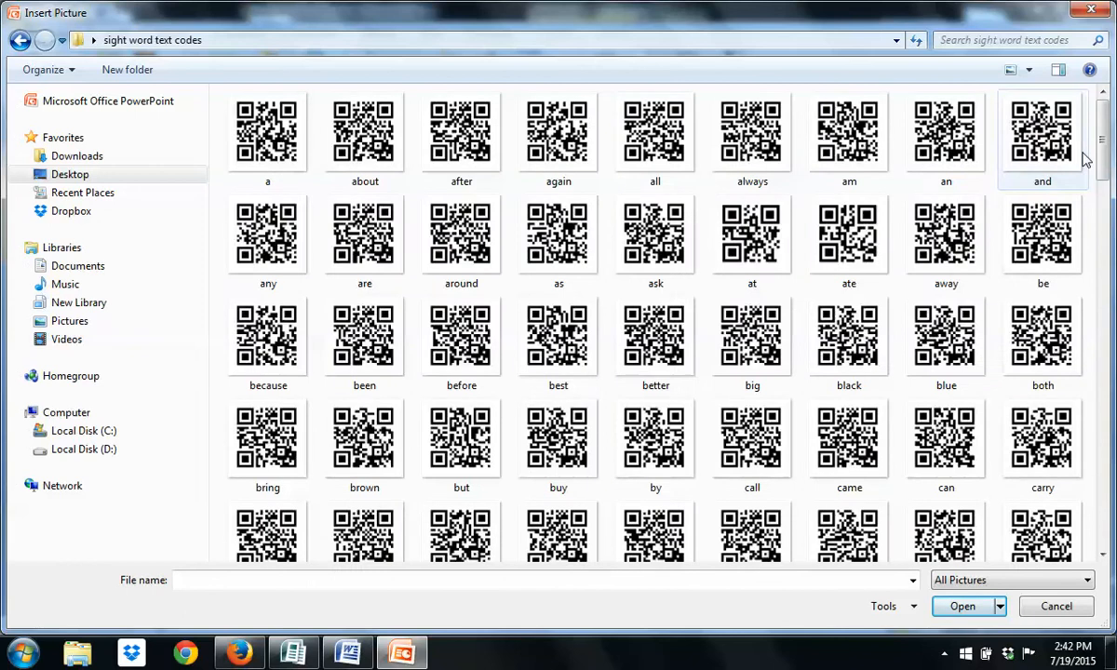
{"action": "scroll", "coordinate": [1086, 160], "scroll_direction": "down", "scroll_amount": 5}
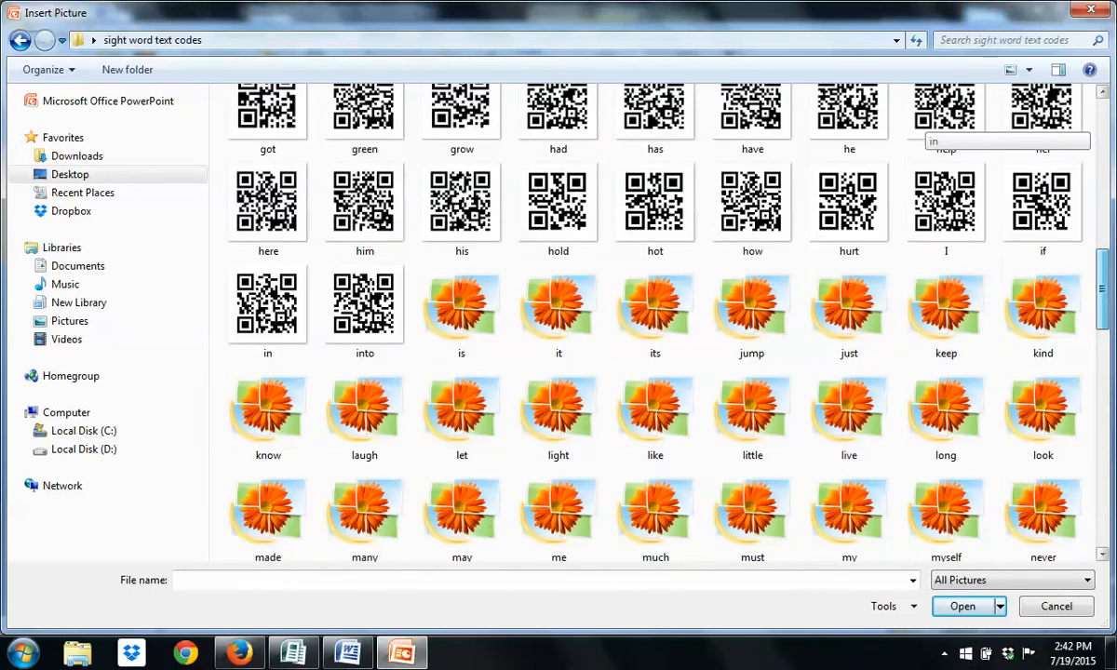
{"action": "scroll", "coordinate": [1106, 327], "scroll_direction": "down", "scroll_amount": 3}
{"action": "scroll", "coordinate": [1107, 327], "scroll_direction": "down", "scroll_amount": 1}
{"action": "left_click_drag", "start_coordinate": [1111, 332], "coordinate": [1111, 363]}
{"action": "double_click", "coordinate": [437, 498]}
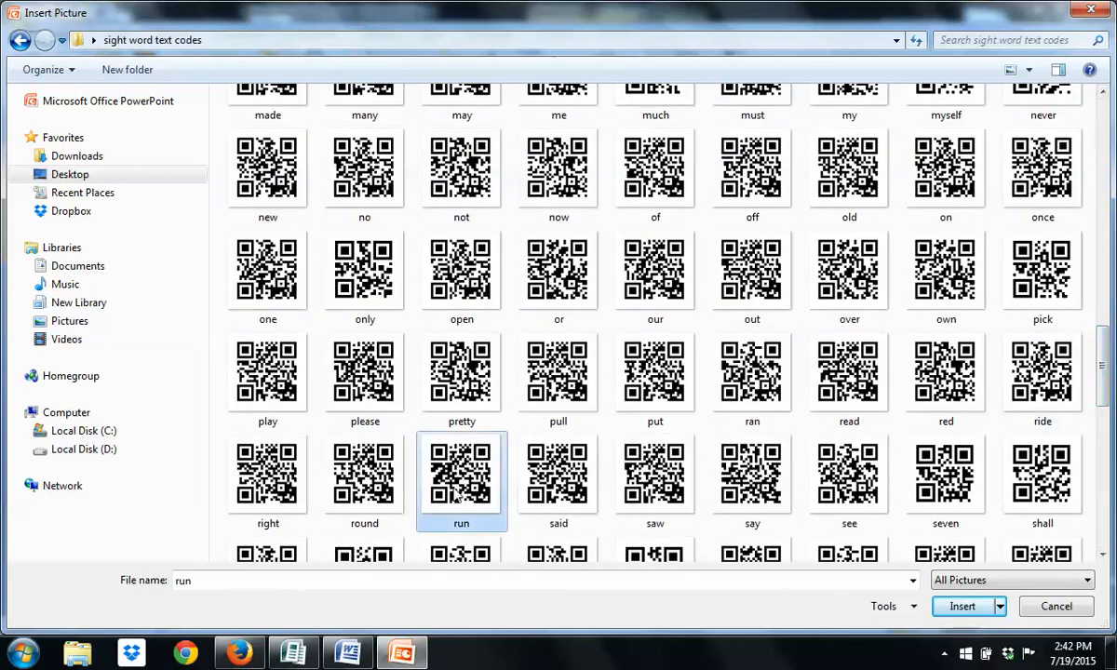
{"action": "left_click_drag", "start_coordinate": [657, 330], "coordinate": [500, 392]}
{"action": "left_click", "coordinate": [598, 382]}
Apply all borders to every table cell and set the shading to no fill
{"action": "left_click_drag", "start_coordinate": [702, 363], "coordinate": [446, 272]}
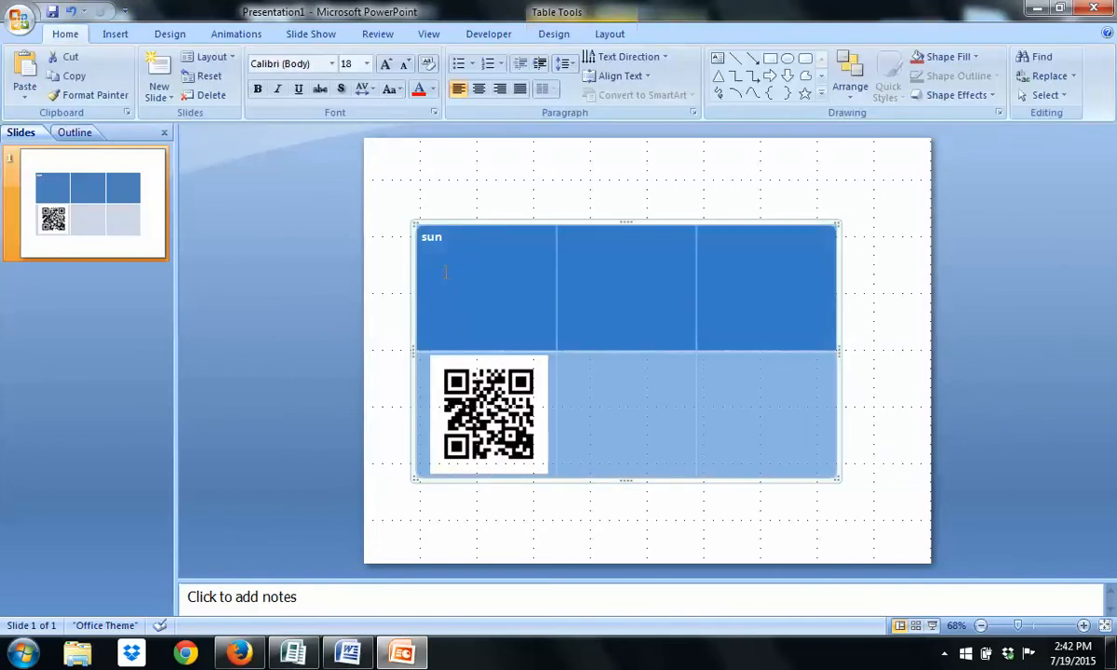
{"action": "left_click", "coordinate": [557, 13]}
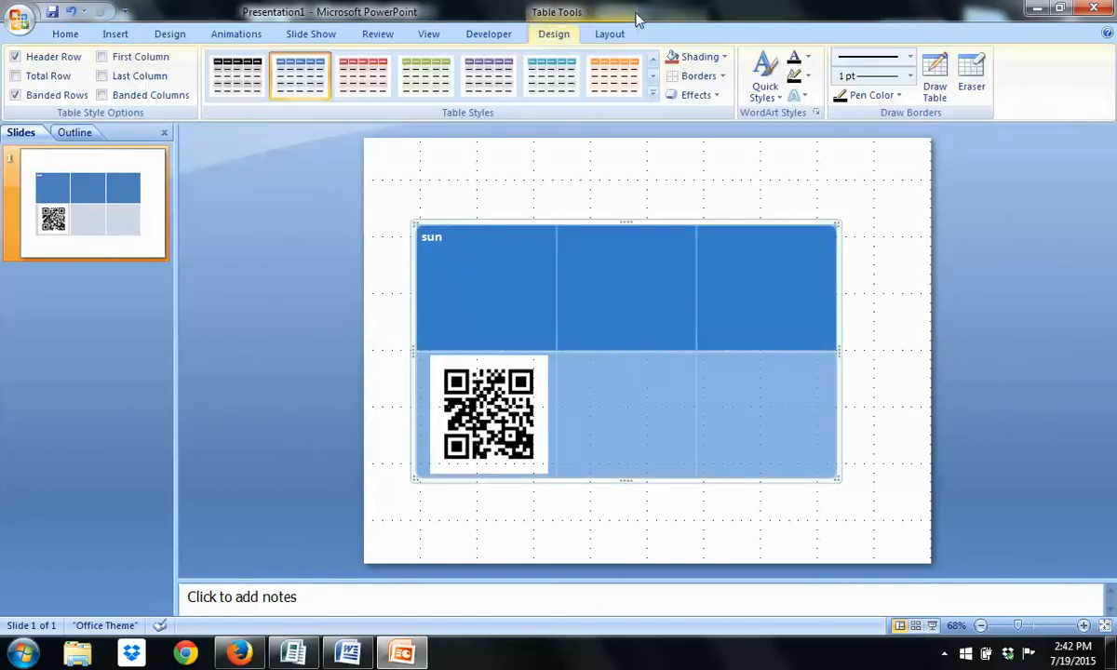
{"action": "left_click", "coordinate": [705, 80]}
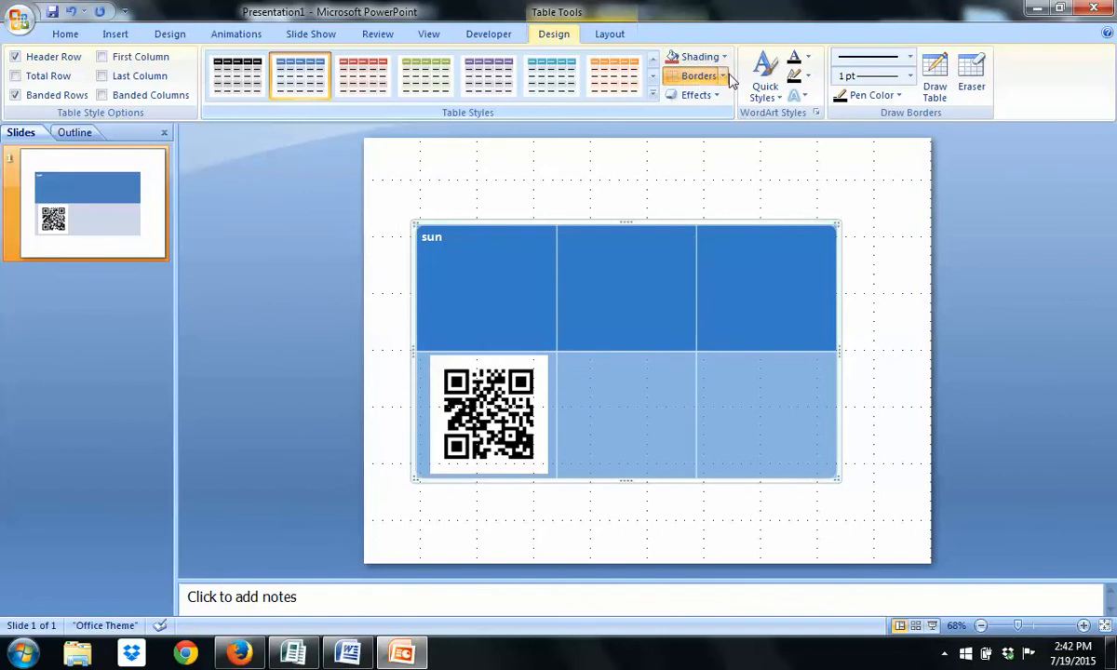
{"action": "left_click", "coordinate": [724, 78]}
{"action": "left_click", "coordinate": [707, 112]}
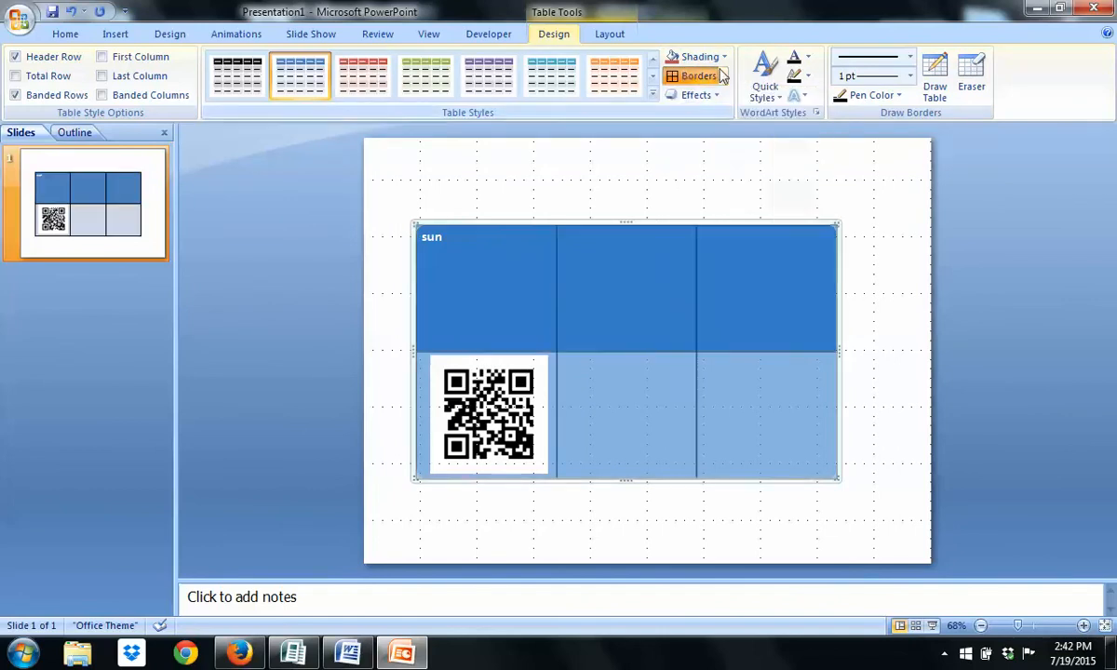
{"action": "left_click", "coordinate": [724, 57]}
{"action": "left_click", "coordinate": [711, 209]}
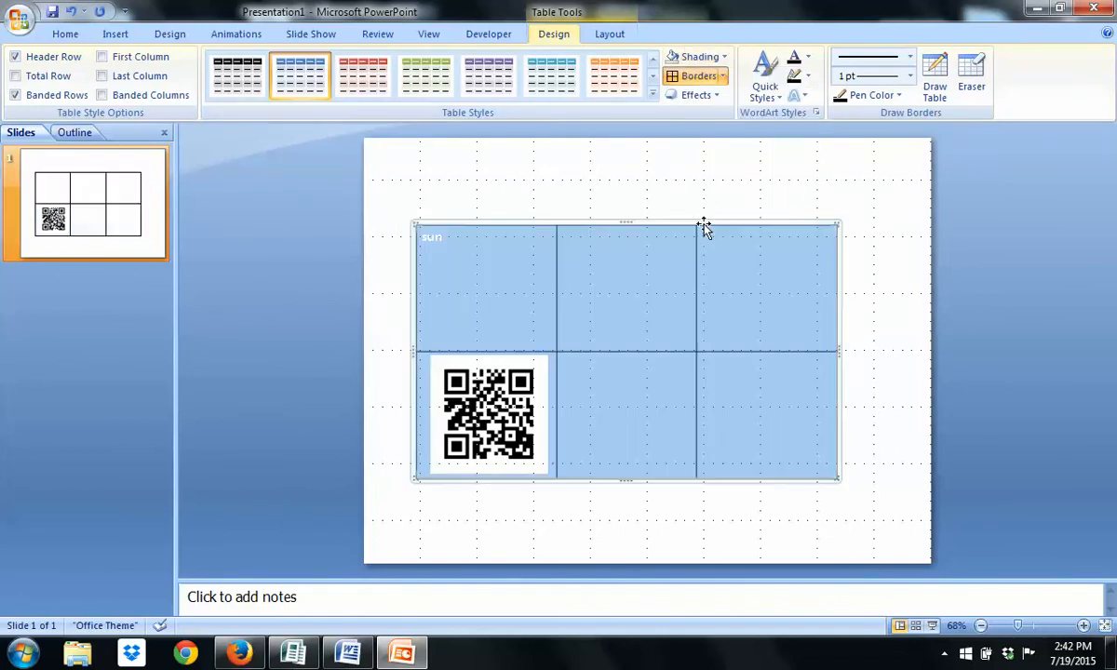
Select the table's top row for font formatting
{"action": "left_click", "coordinate": [618, 319]}
{"action": "key", "text": "ctrl+z"}
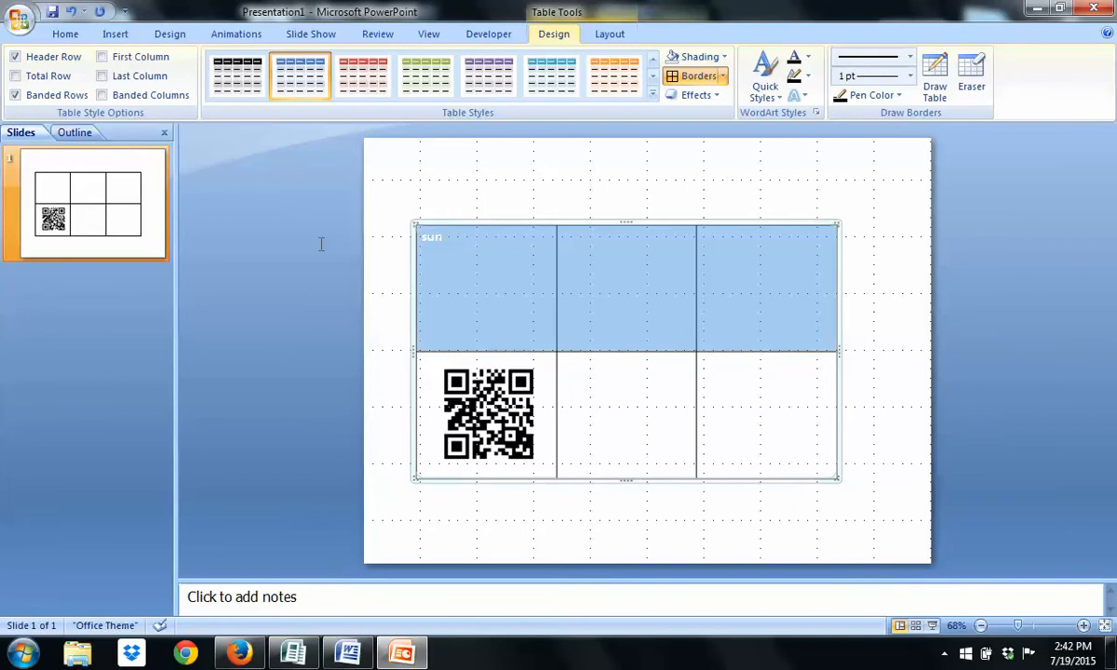
{"action": "left_click", "coordinate": [65, 34]}
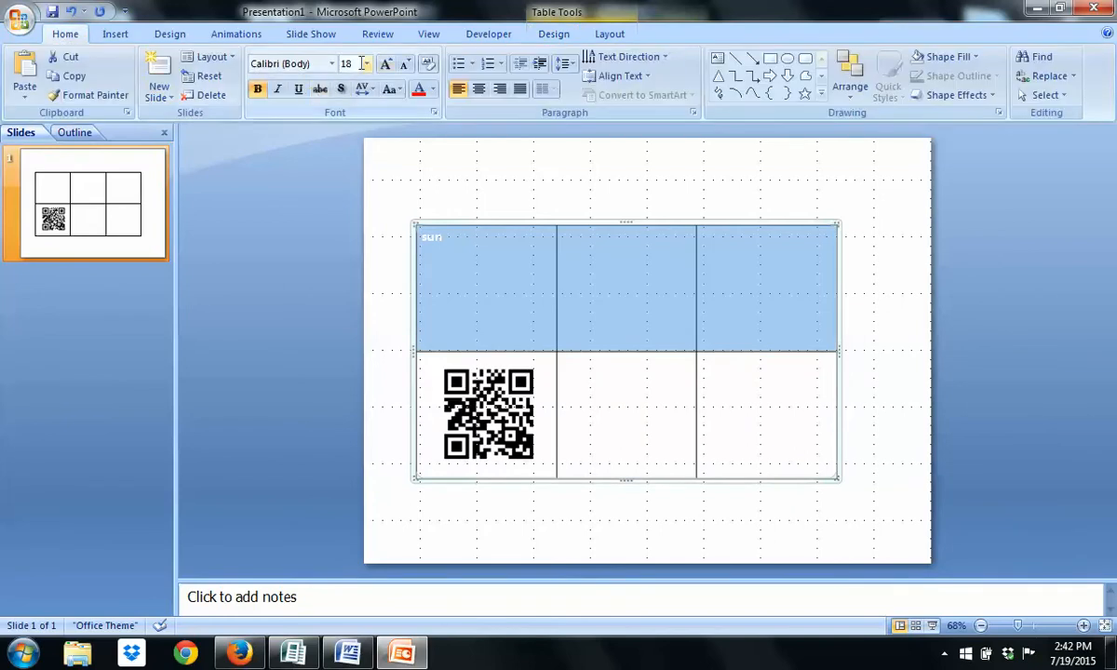